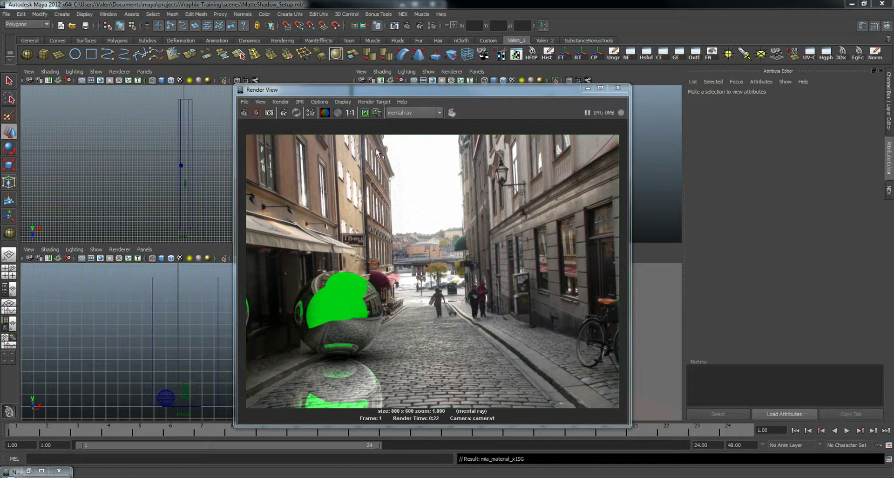
- Inspect mip_mirrorball1, mentalrayTexture2 and mip_rayswitch_environment1 in the Attribute Editor, then raise Render View
left_click_drag(387, 95, 623, 110)
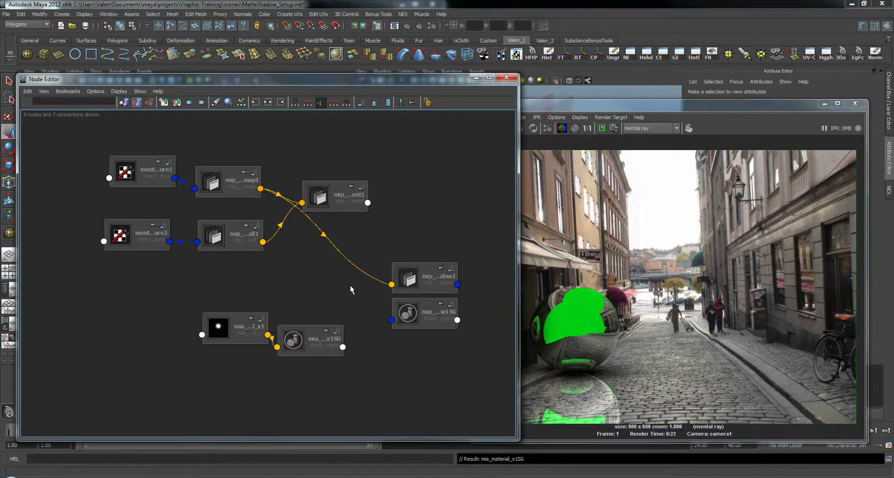
left_click(238, 226)
left_click_drag(670, 105, 454, 30)
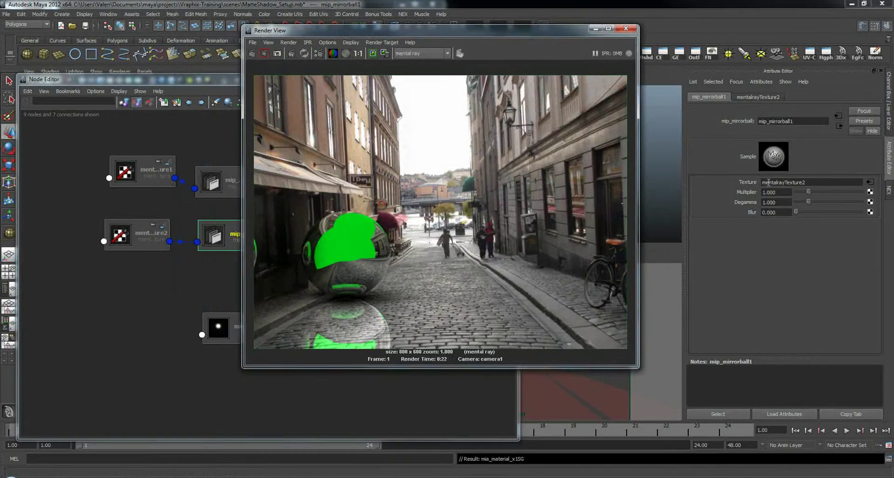
left_click(139, 228)
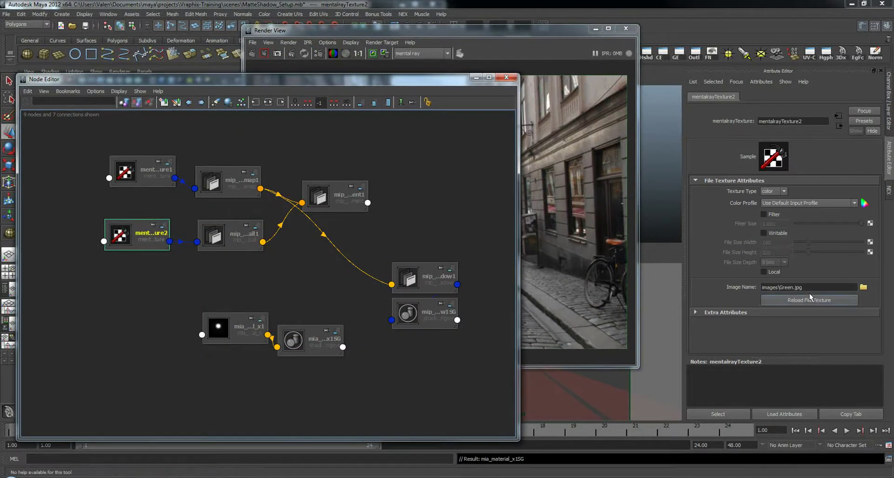
left_click(252, 232)
left_click(353, 195)
left_click(522, 45)
left_click_drag(462, 29, 474, 31)
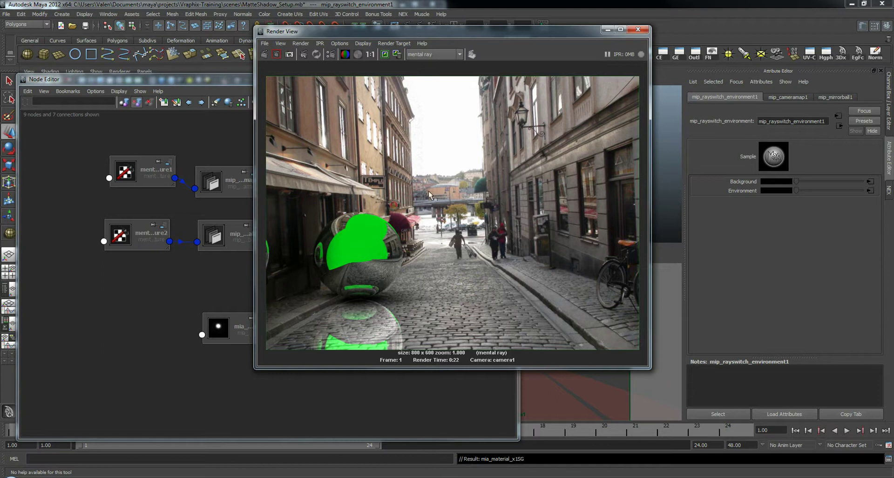
- Select the matte_Road ground planes and orbit around them to see their shape attributes
left_click_drag(453, 35, 229, 123)
left_click(573, 132)
left_click_drag(594, 140, 608, 167, "alt")
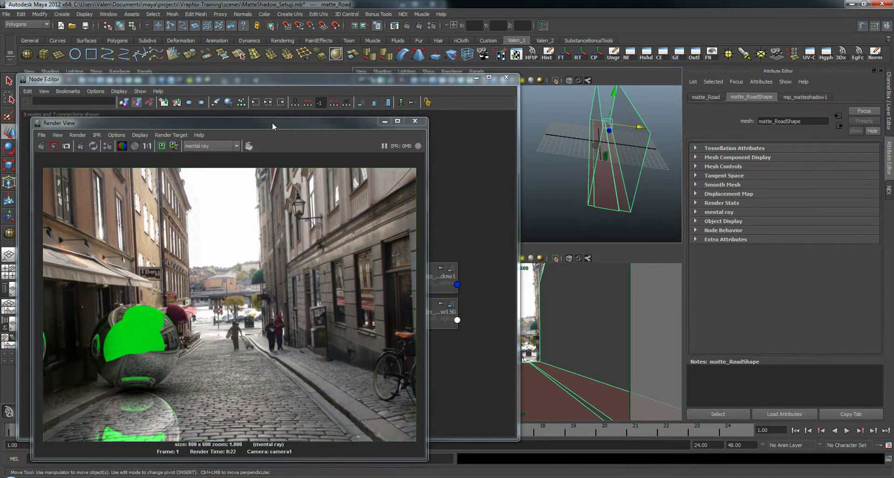
- Move Render View aside, bring the shader network forward, and switch to Photoshop
left_click_drag(245, 122, 490, 50)
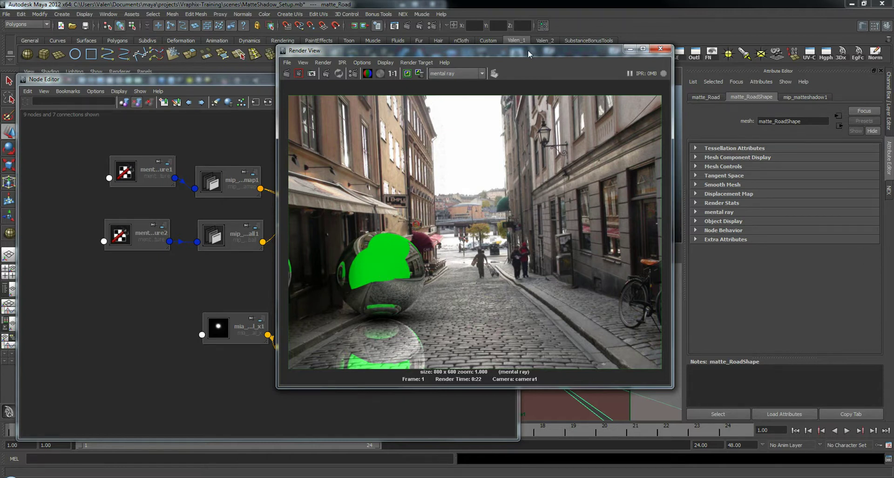
left_click_drag(527, 49, 534, 24)
left_click(259, 79)
left_click_drag(258, 79, 287, 66)
left_click(293, 473)
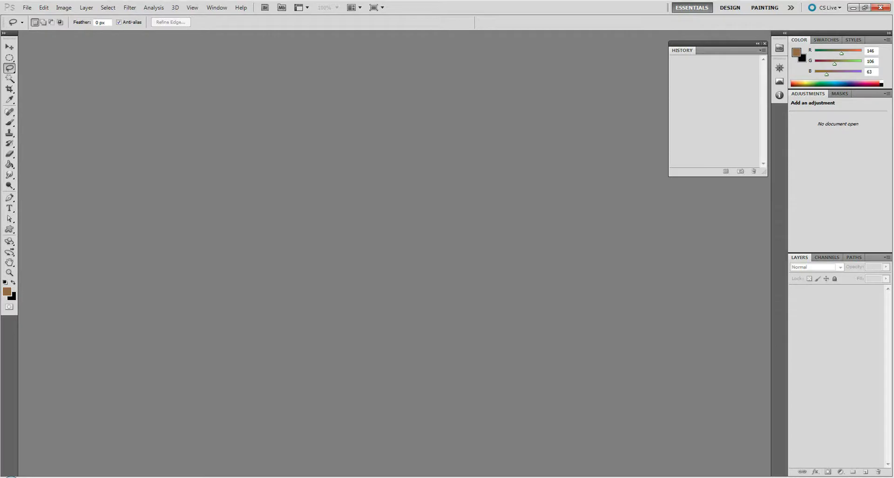
- Open Ally_front.JPG and Ally_behind.JPG in Photoshop and compare the two street photos, ending on Ally_behind.JPG
left_click_drag(558, 156, 402, 153)
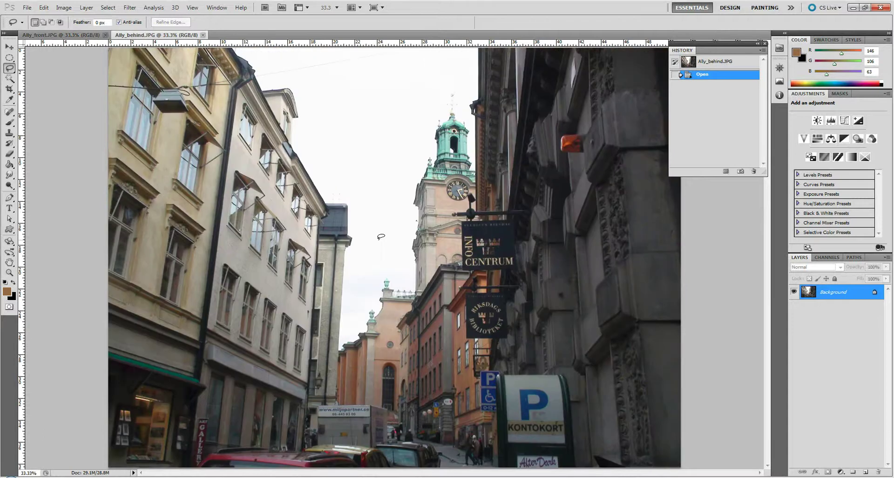
left_click(74, 34)
left_click(140, 35)
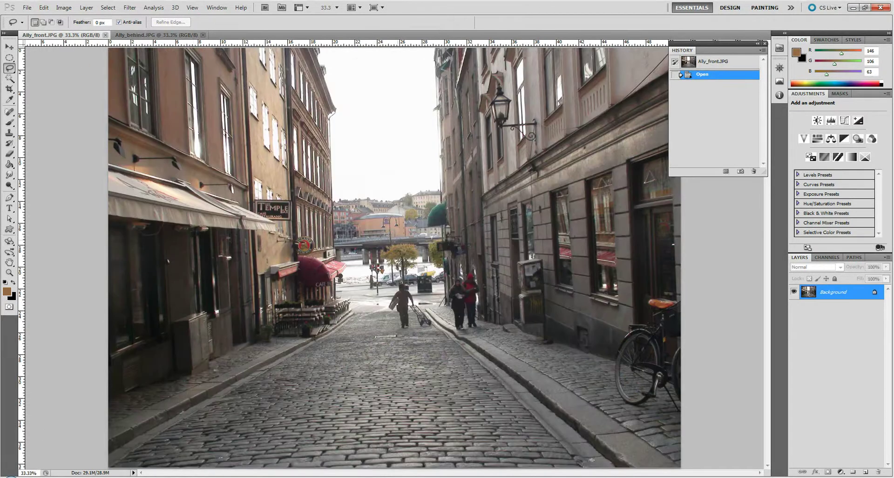
left_click(156, 34)
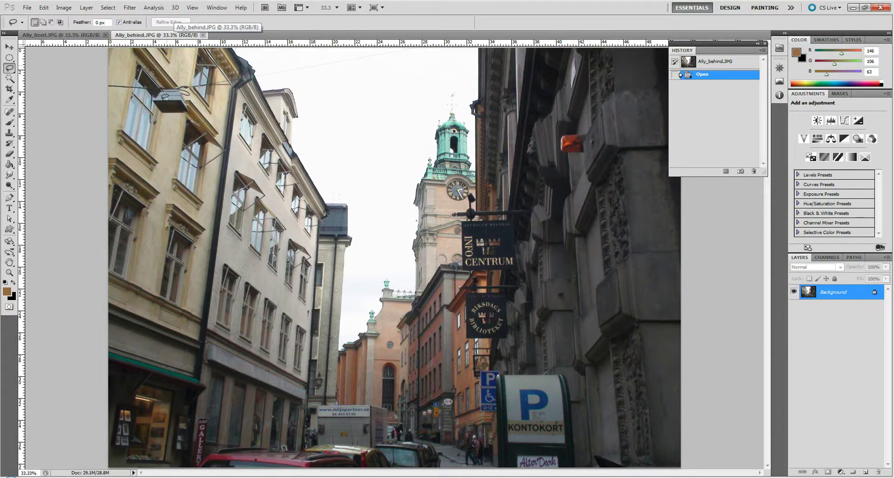
- Resize Ally_behind.JPG to 2760 × 2760 pixels with Constrain Proportions off, and verify it
left_click(63, 8)
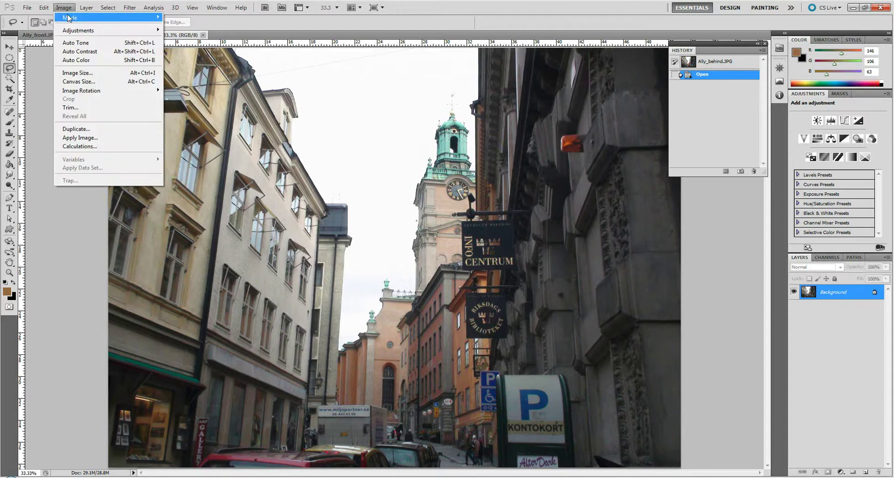
left_click(91, 77)
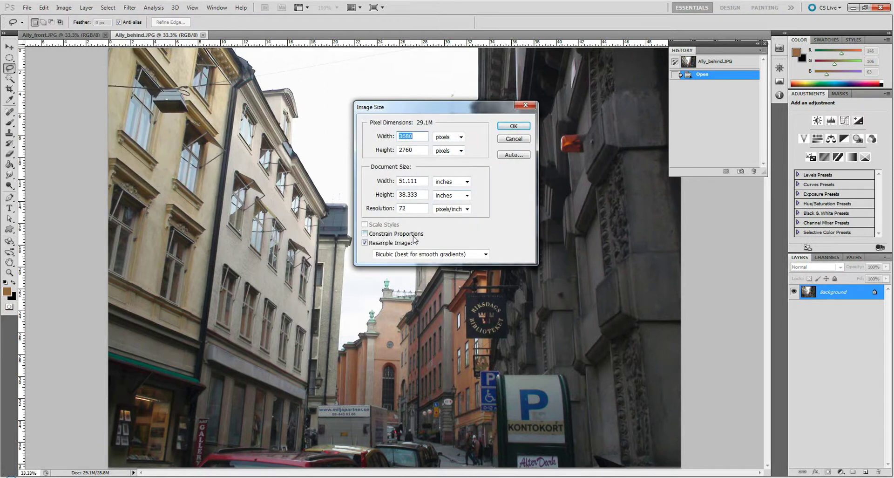
double_click(417, 149)
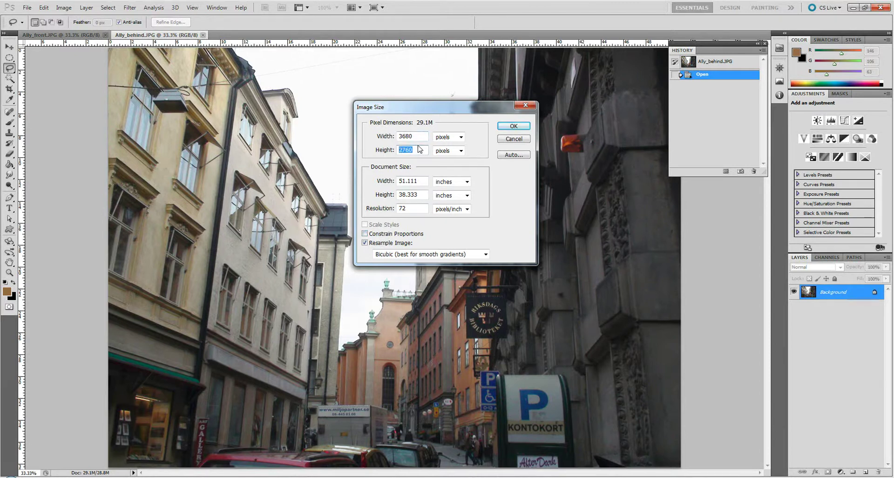
double_click(420, 136)
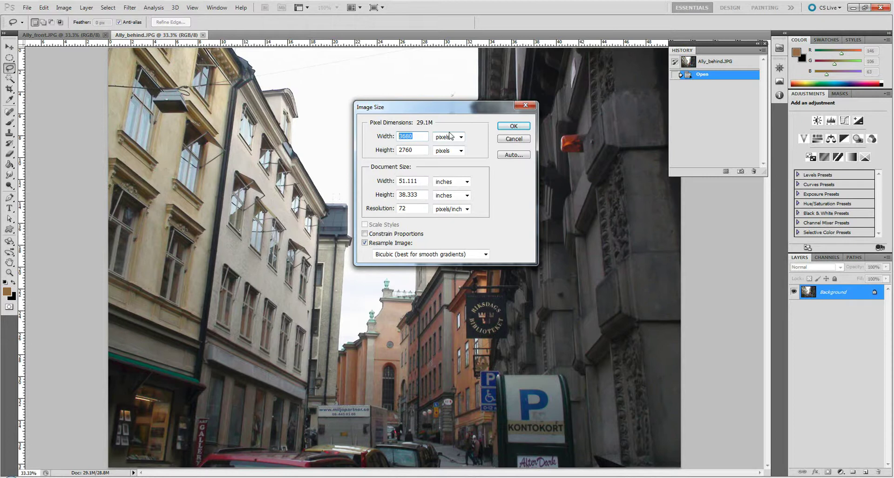
type("2760")
key("Tab")
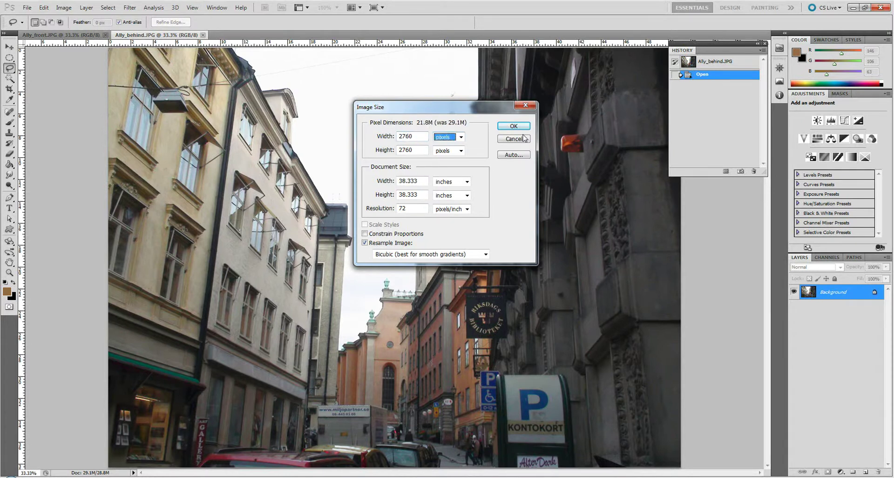
left_click(513, 125)
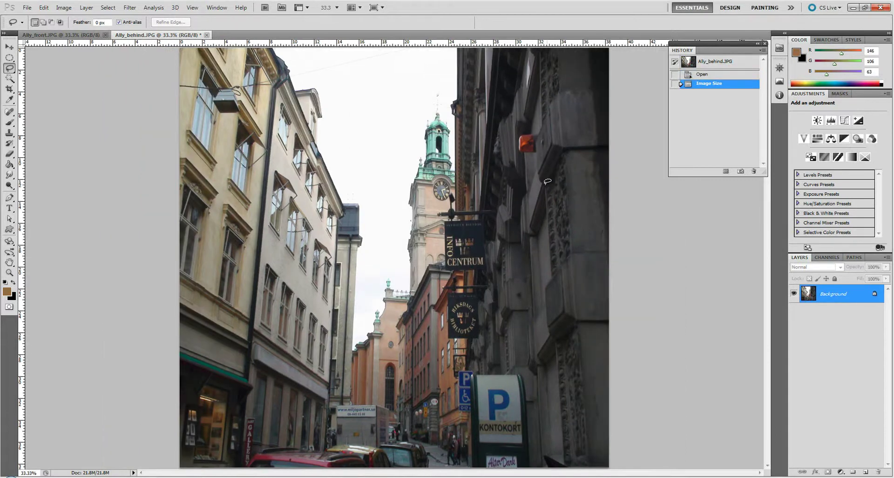
left_click(63, 7)
left_click(85, 74)
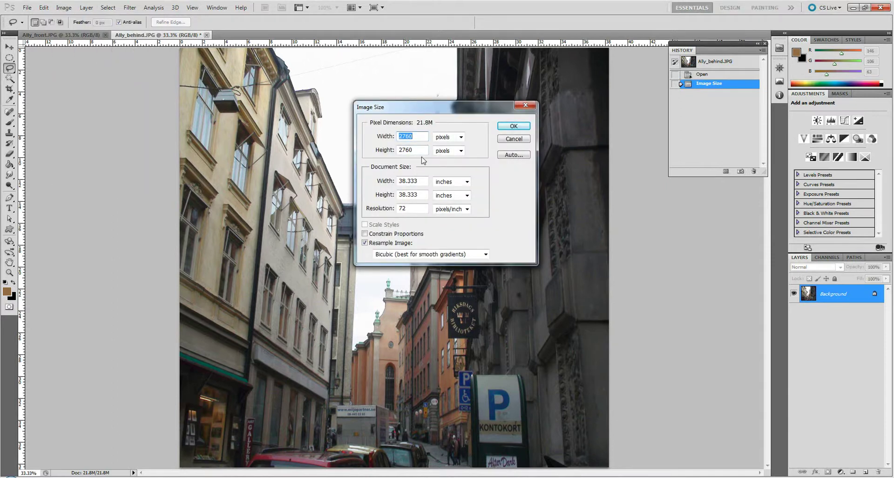
left_click(514, 139)
- Fit the image on screen, pick the Move tool, and compare against Ally_front.JPG
left_click(217, 8)
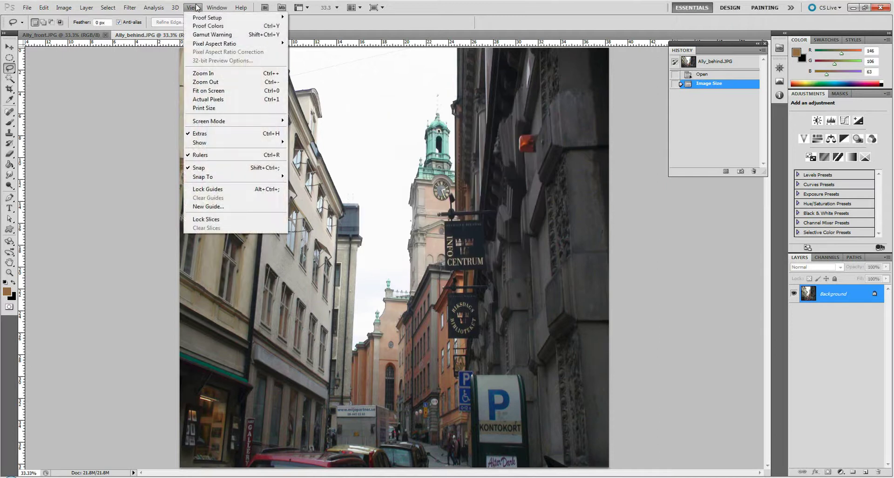
left_click(214, 90)
scroll(467, 231, "down", 5, "alt")
scroll(400, 237, "up", 4, "alt")
scroll(401, 239, "up", 2, "alt")
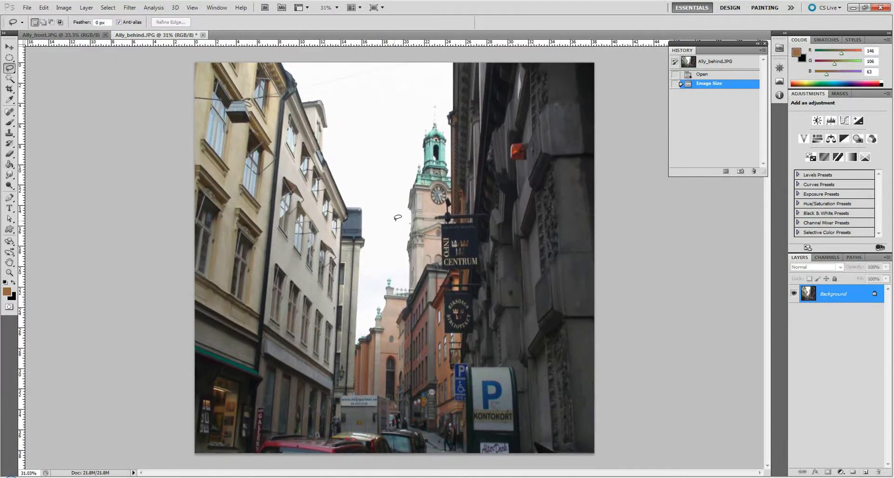
left_click(10, 47)
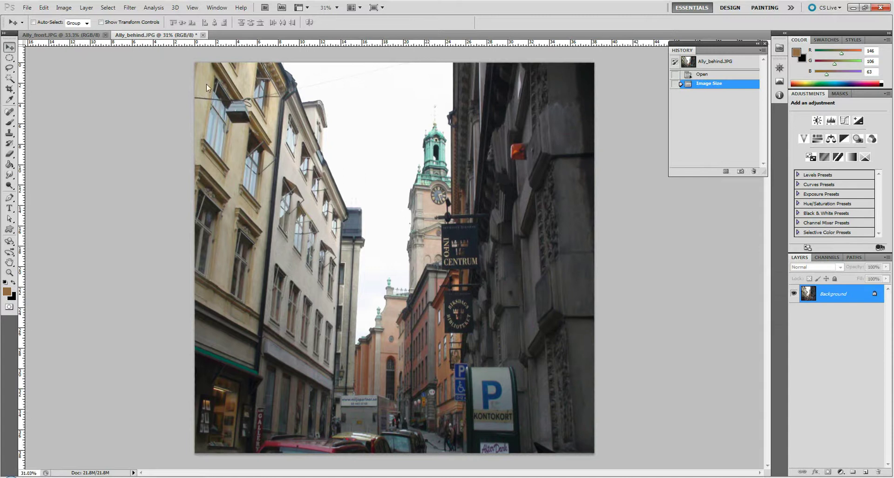
left_click(93, 36)
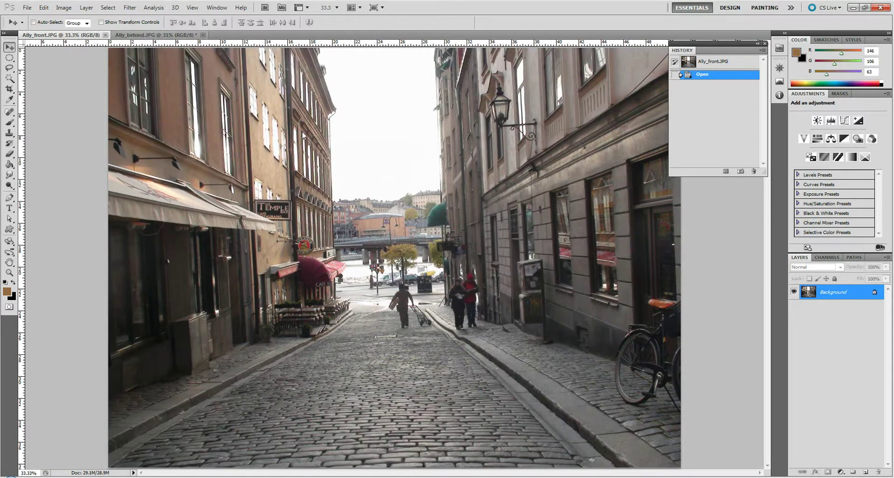
left_click(133, 36)
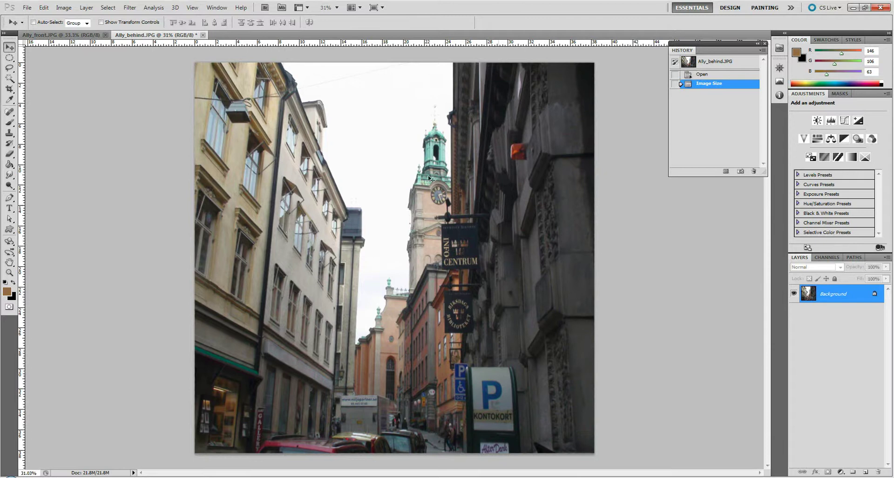
- Convert the Background to Layer 0 and duplicate it as Layer 0 copy
double_click(841, 294)
left_click(539, 156)
right_click(833, 294)
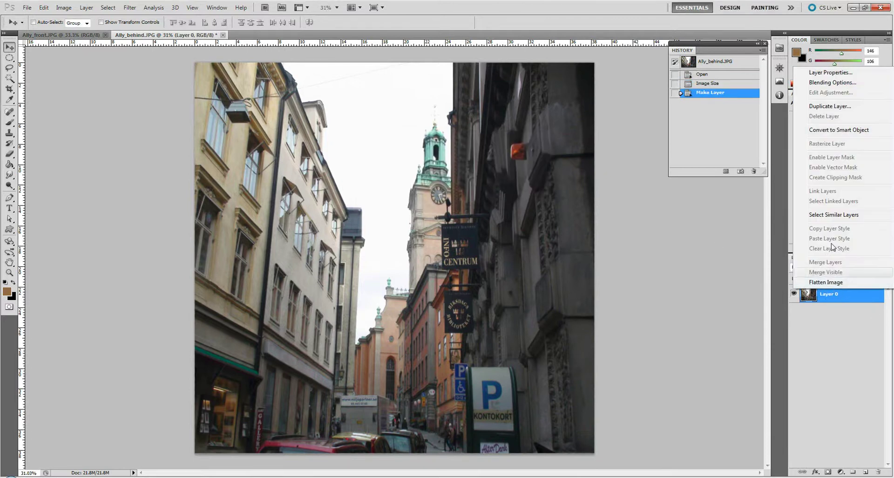
left_click(830, 105)
left_click(523, 149)
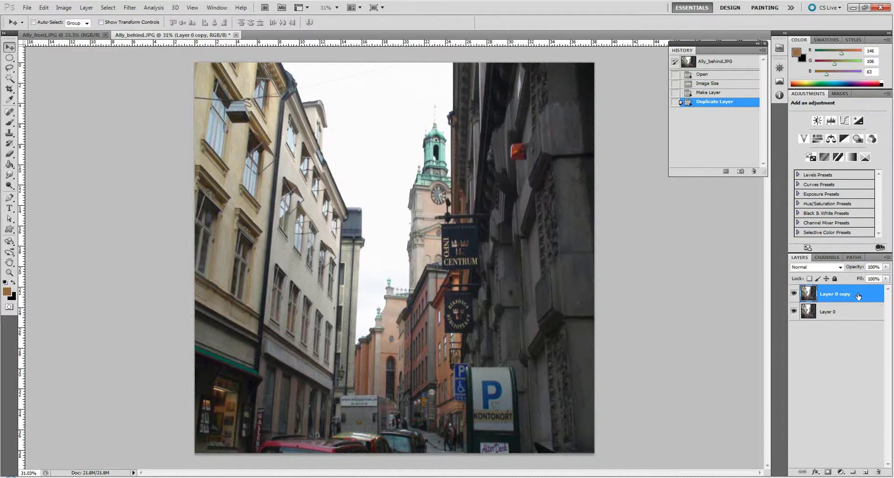
- Apply Match Color to Layer 0 copy using Ally_front.JPG as the source image
left_click(63, 8)
mouse_move(75, 30)
left_click(198, 213)
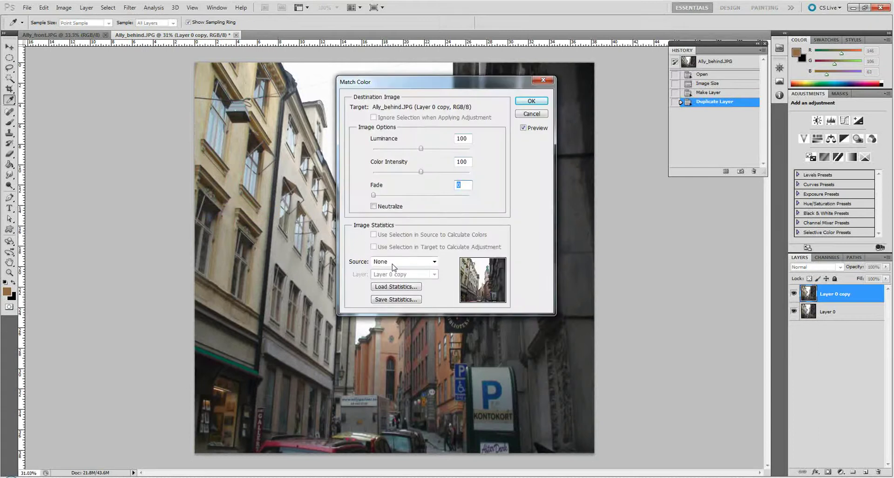
left_click(399, 261)
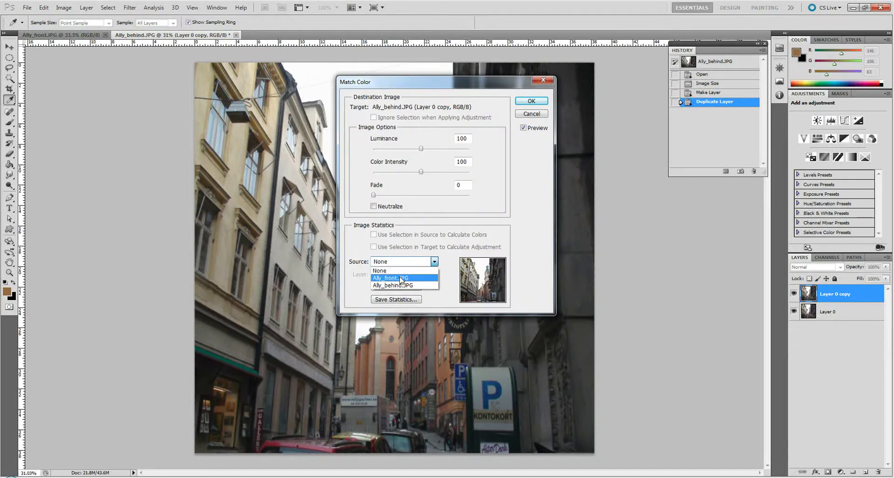
left_click(401, 278)
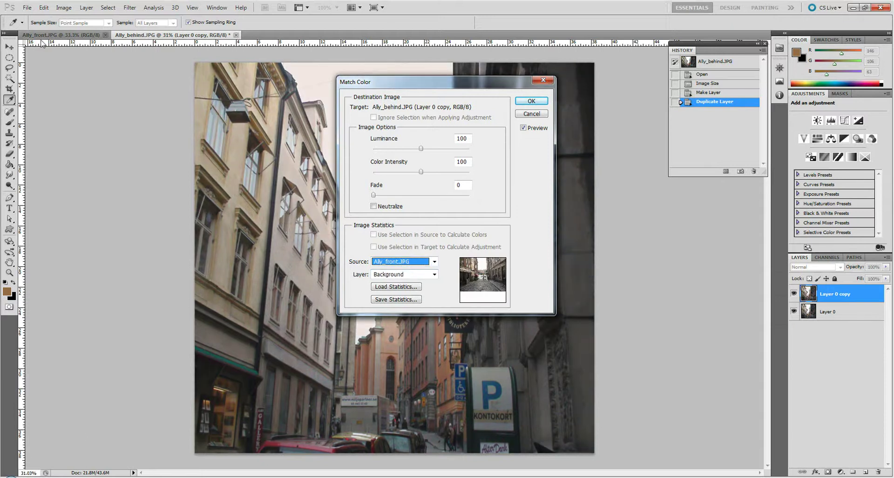
left_click_drag(450, 82, 657, 152)
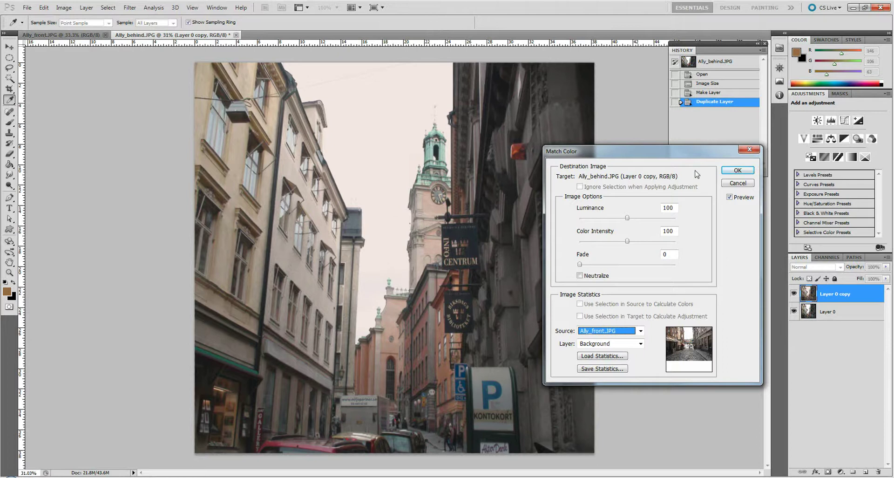
left_click(737, 170)
- Compare against the front photo and toggle Layer 0 copy's visibility to judge the colour match
key("v")
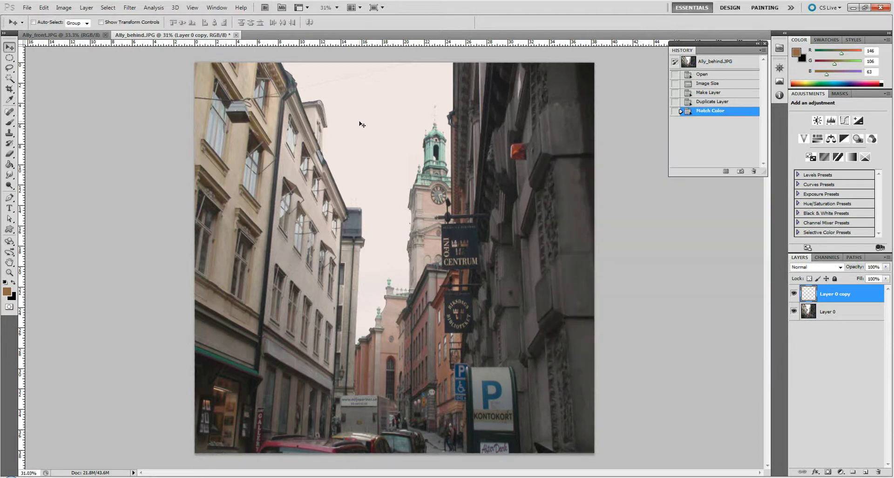
left_click(68, 36)
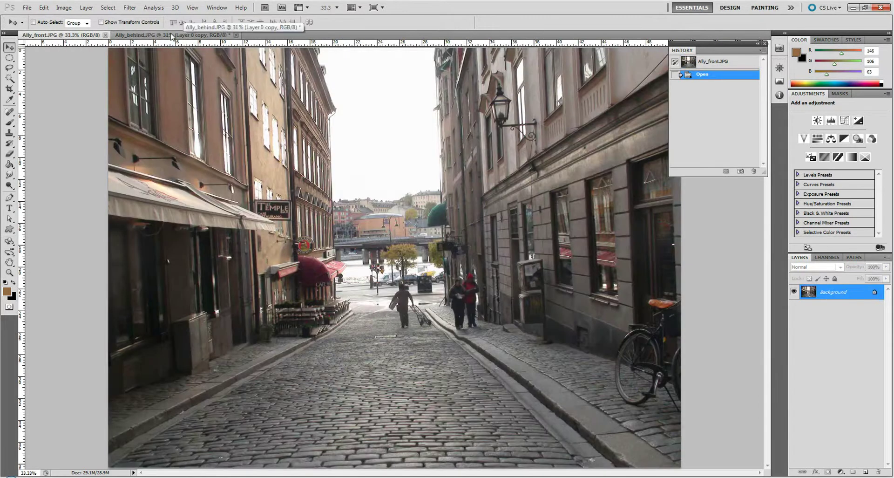
left_click(172, 35)
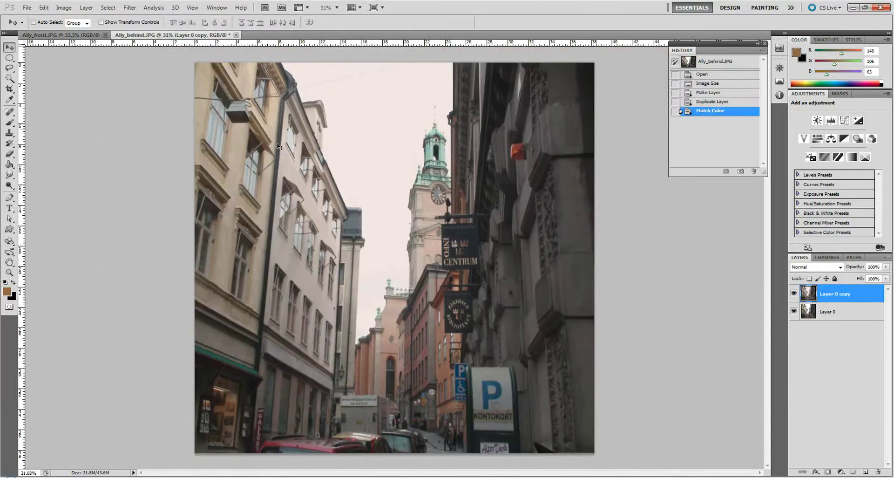
left_click(794, 294)
left_click(793, 293)
left_click(794, 293)
left_click(793, 294)
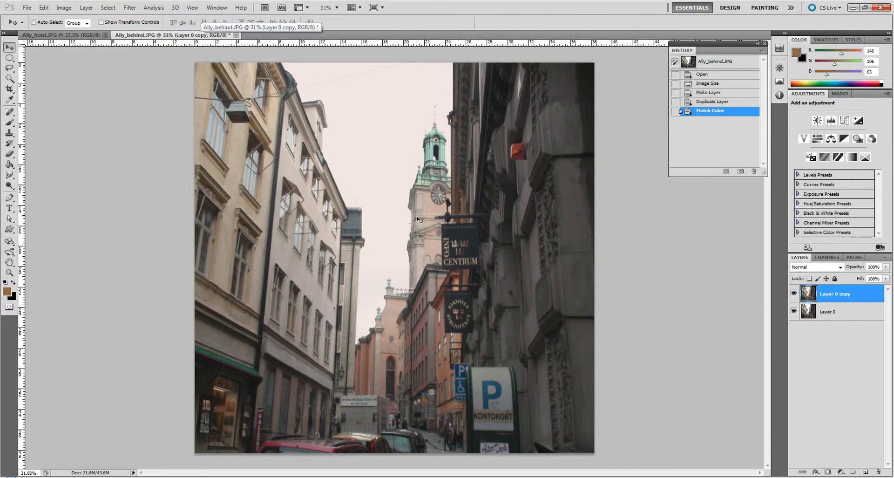
- Apply Filter > Distort > Spherize at 100% in Normal mode to Layer 0 copy
left_click(86, 7)
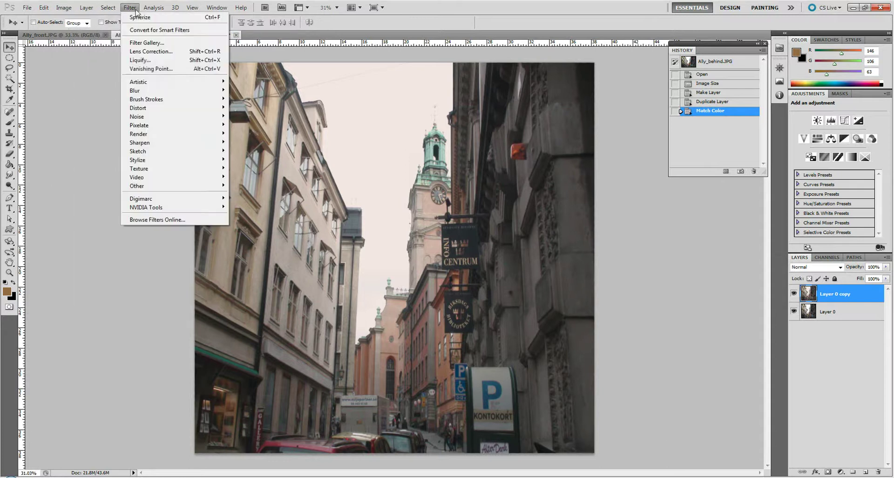
mouse_move(173, 108)
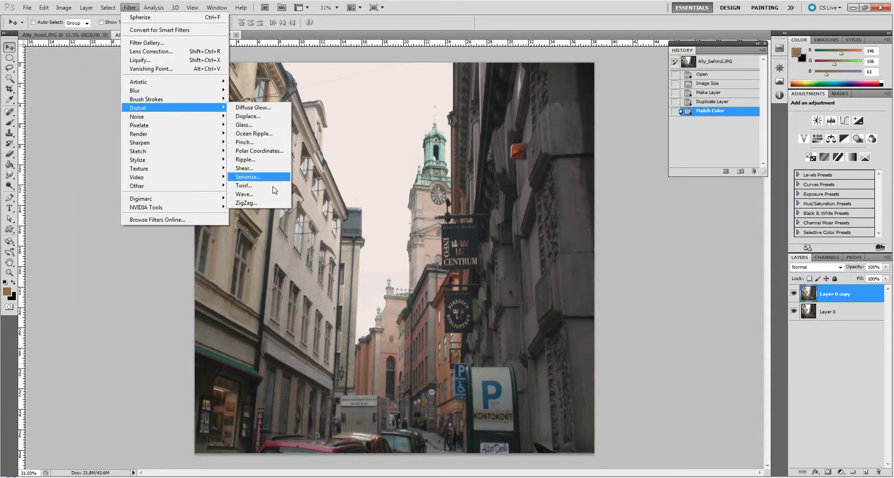
left_click(249, 177)
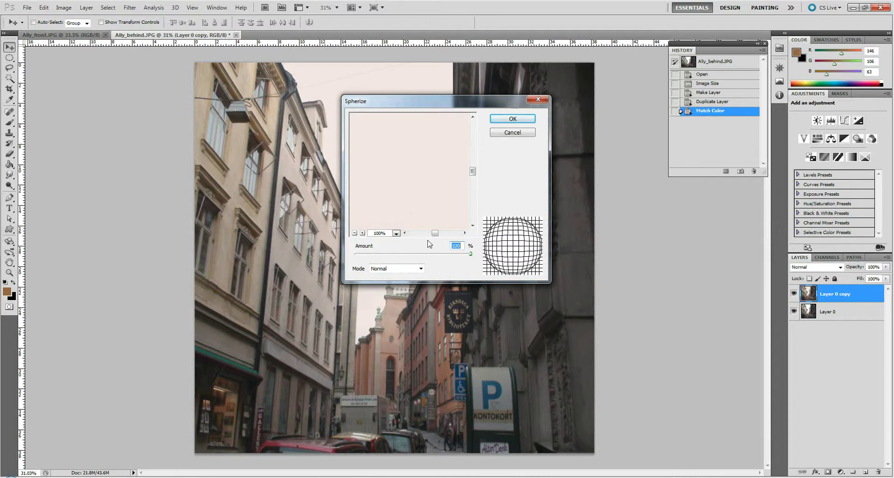
left_click(513, 119)
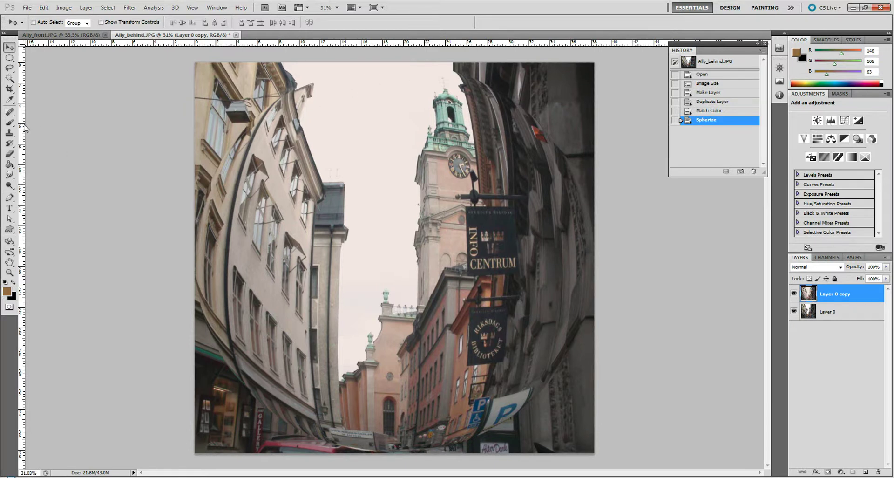
- Enable Snap To Guides and drag vertical and horizontal guides crossing at the image centre
left_click(192, 8)
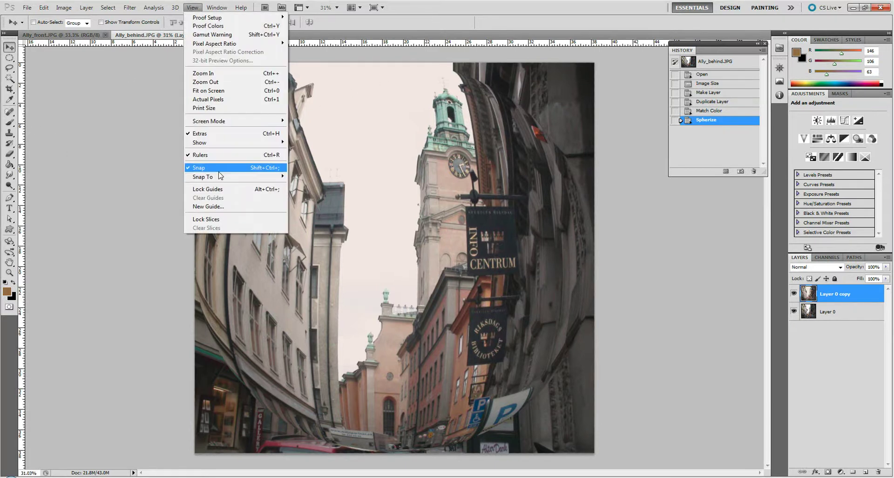
mouse_move(221, 181)
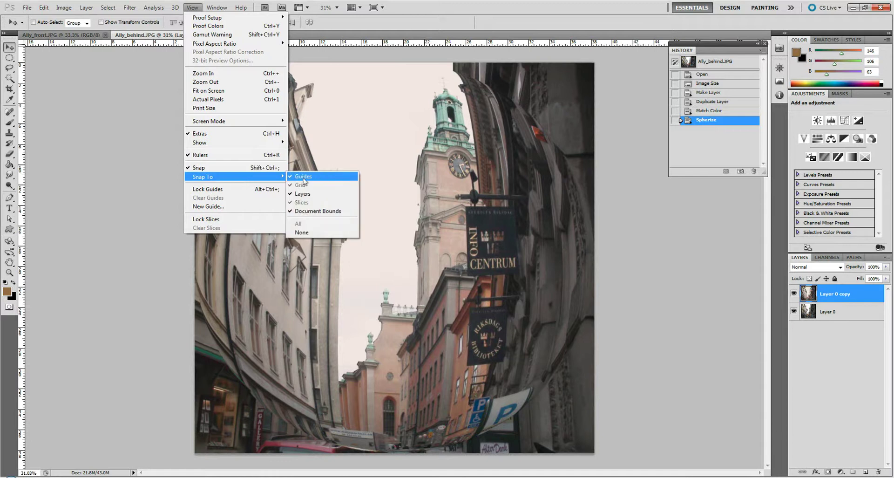
left_click(444, 5)
left_click_drag(24, 142, 395, 176)
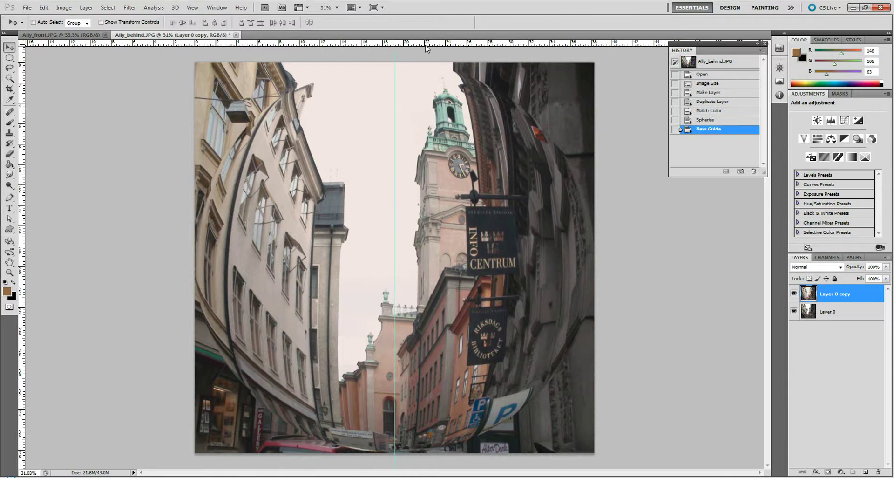
left_click_drag(426, 45, 430, 257)
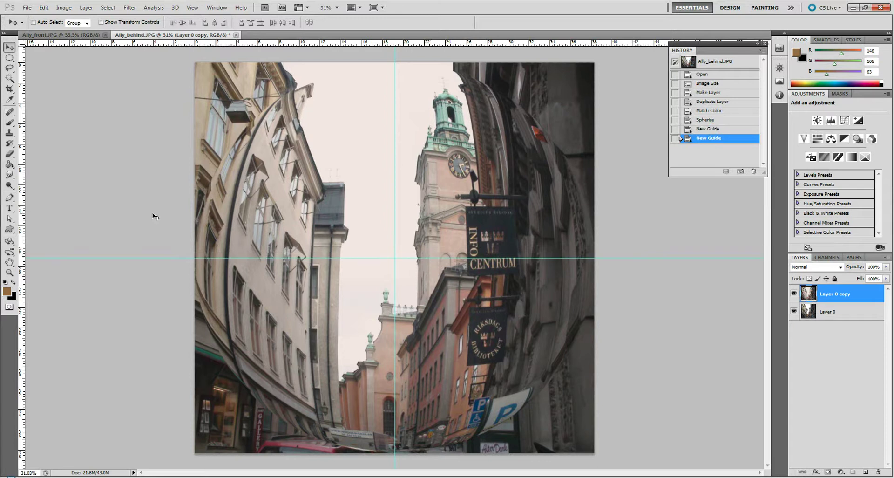
left_click(10, 59)
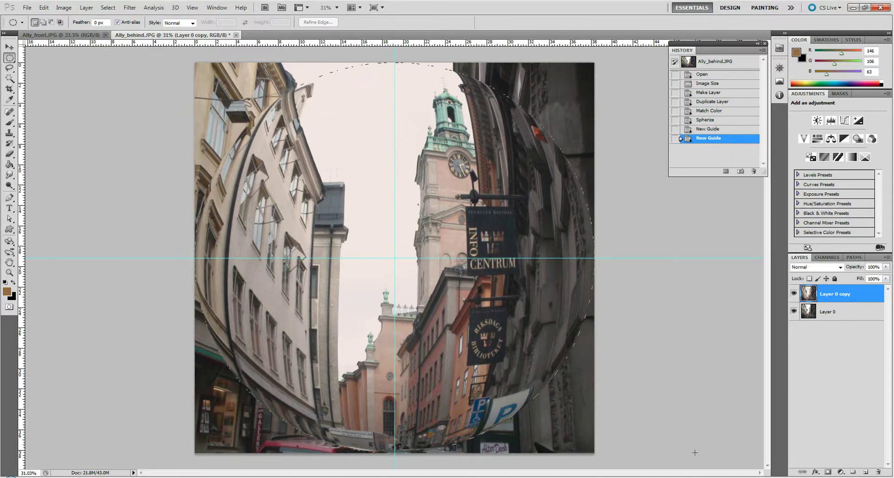
- Draw a centred circular selection filling the image, then invert it
left_click_drag(693, 451, 686, 447)
left_click_drag(690, 451, 690, 447)
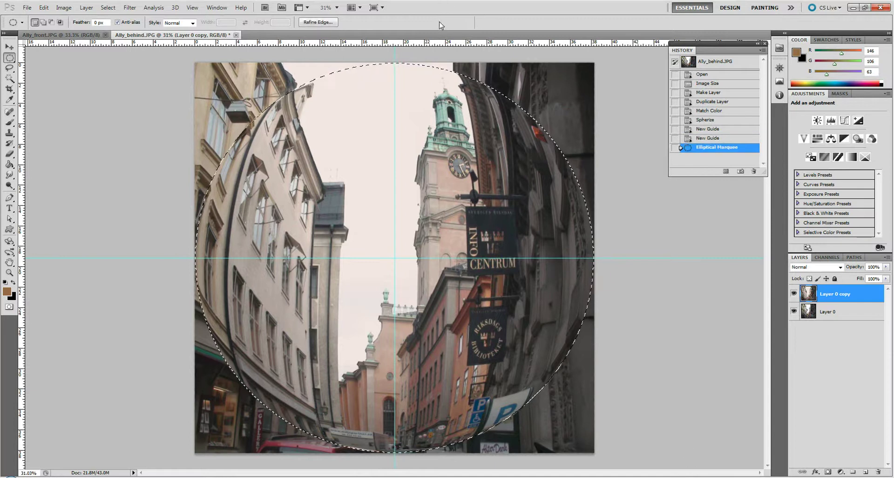
left_click(107, 8)
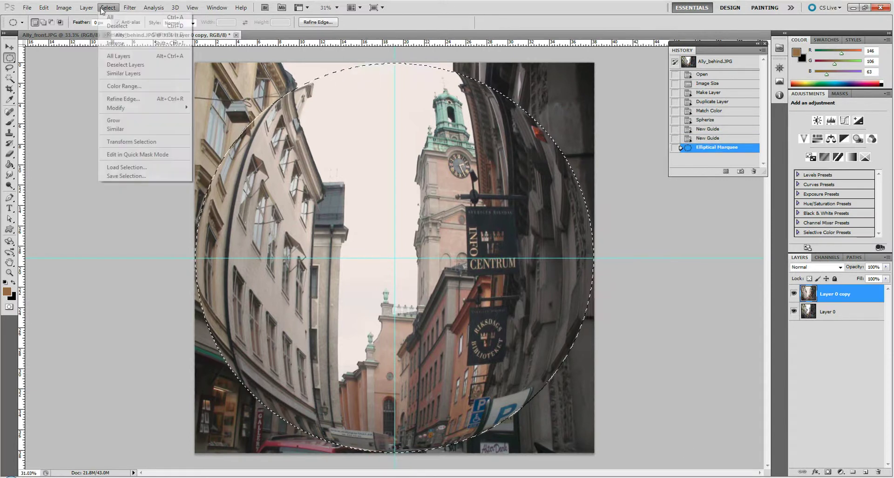
left_click(115, 43)
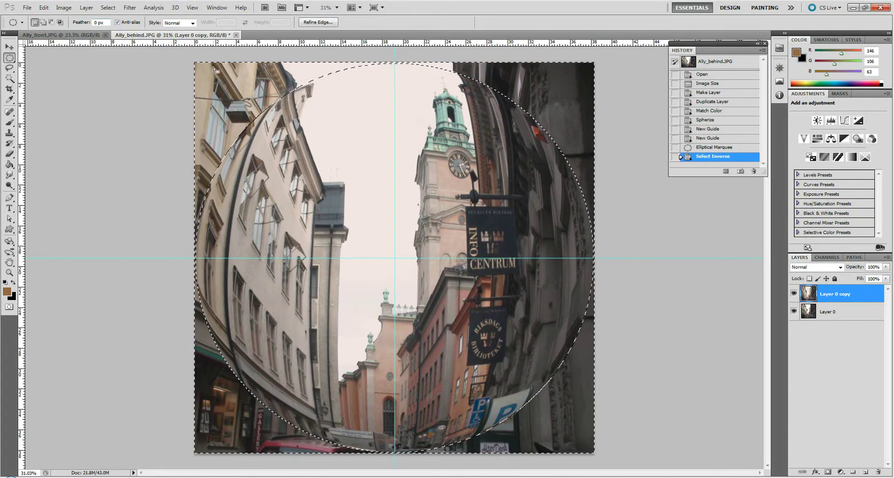
- Fill the area outside the circle with black and deselect
left_click(42, 8)
left_click(50, 137)
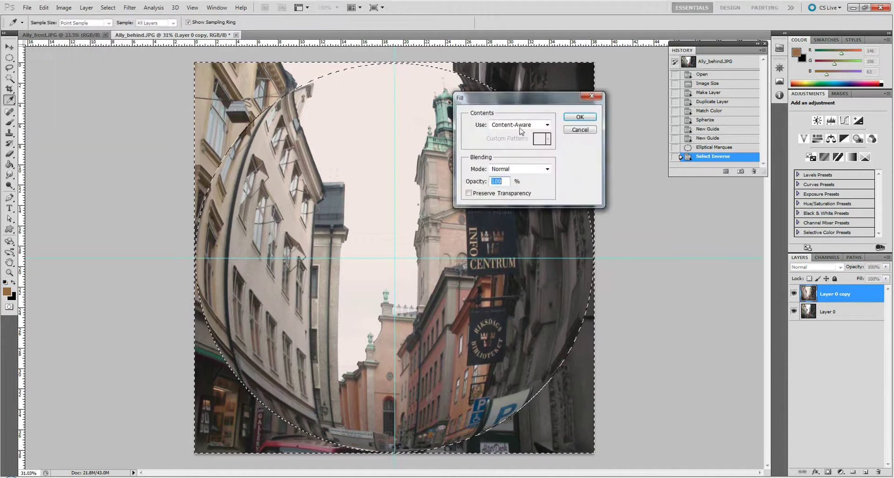
left_click(520, 126)
left_click(515, 134)
left_click(547, 125)
left_click(499, 148)
left_click(523, 169)
left_click(684, 92)
left_click(589, 116)
key("v")
key("ctrl+d")
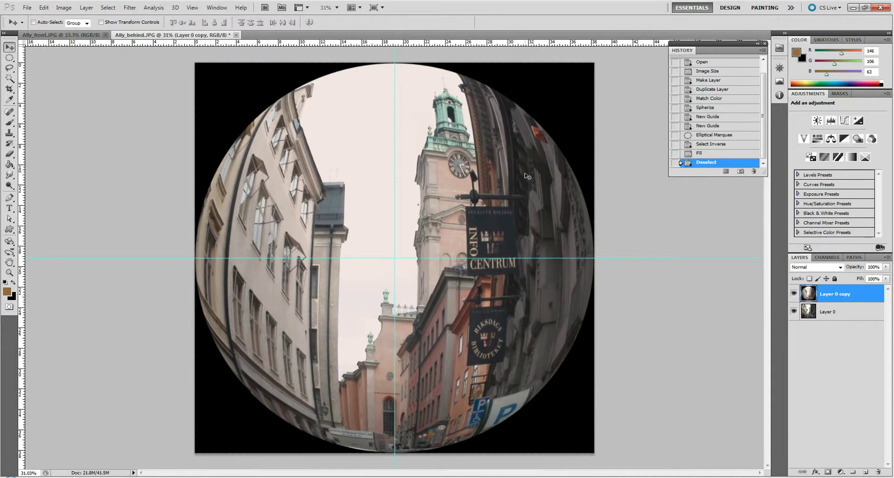
- Save a copy as JPEG Ally_behind_mirrorBall.jpg at Maximum quality
key("ctrl+shift+s")
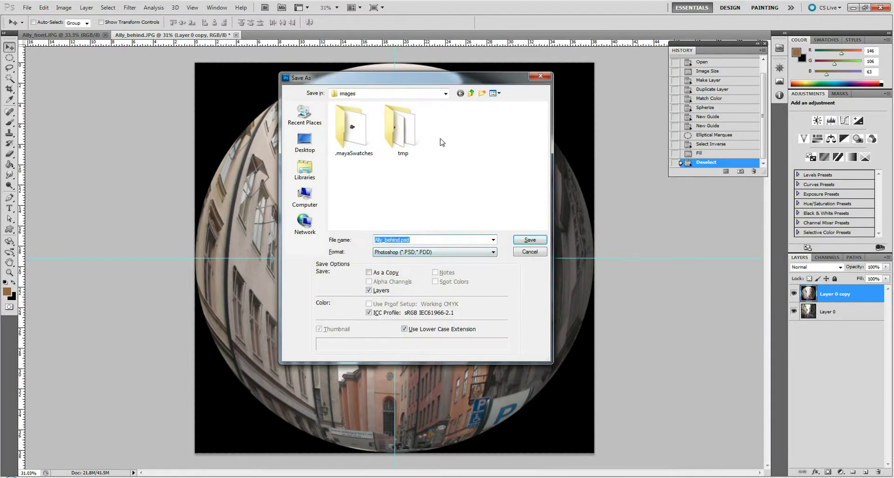
left_click(427, 252)
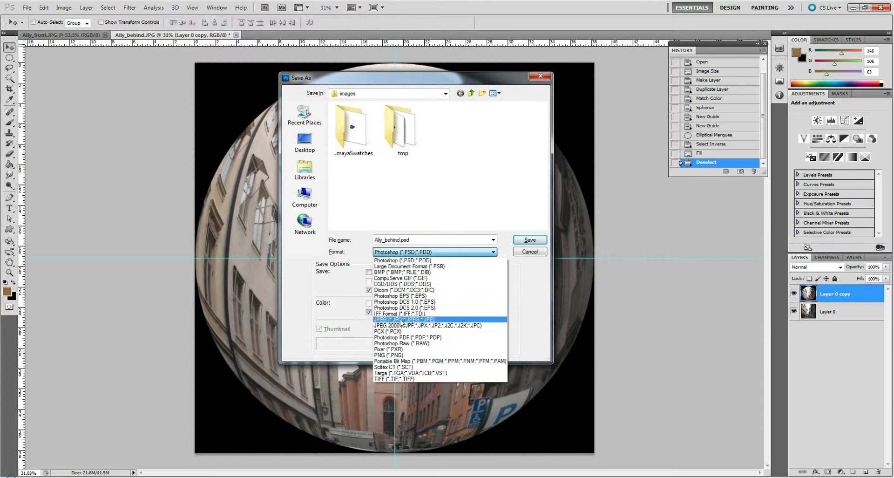
left_click(398, 319)
left_click(391, 238)
left_click(384, 239)
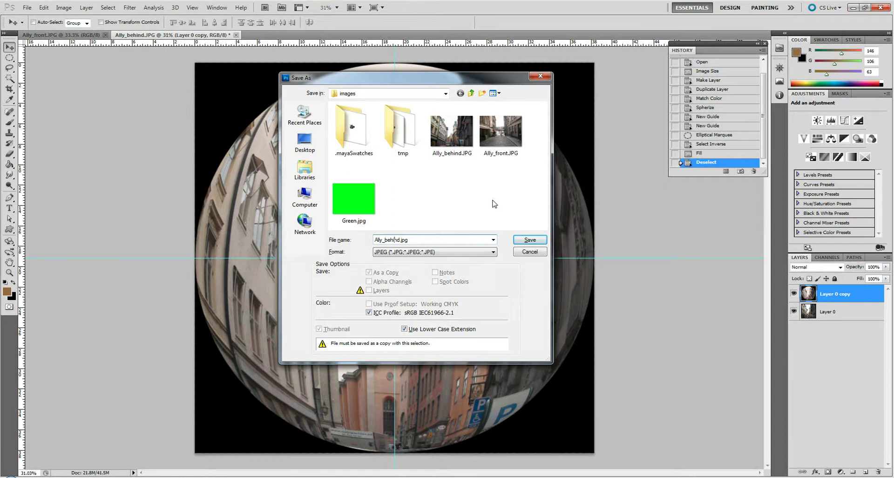
type("_")
type("min")
type("rorBall")
key("Return")
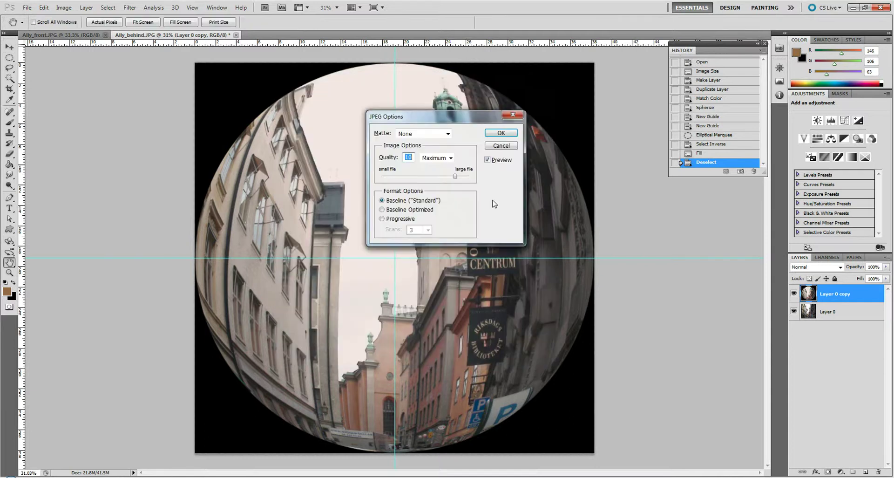
left_click(501, 133)
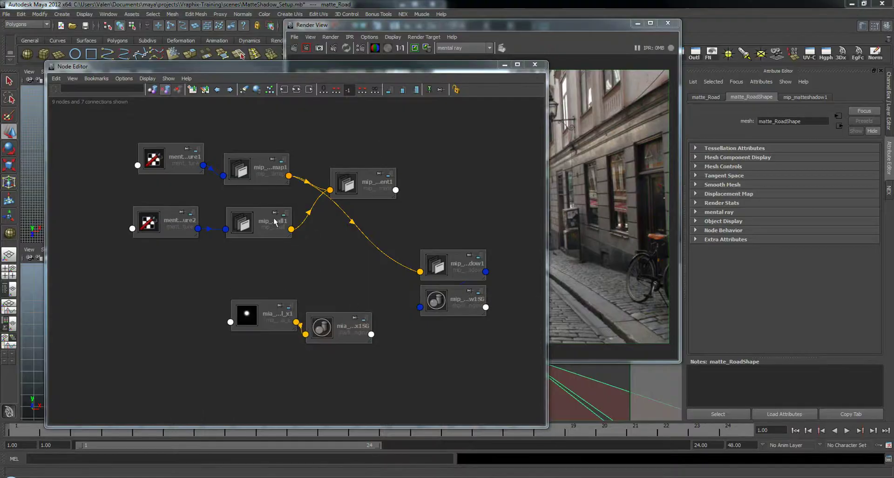
- Point mentalrayTexture2's Image Name at Ally_behind_mirrorBall.jpg, replacing Green.jpg, then raise Render View
left_click(268, 217)
left_click(162, 217)
left_click(786, 287)
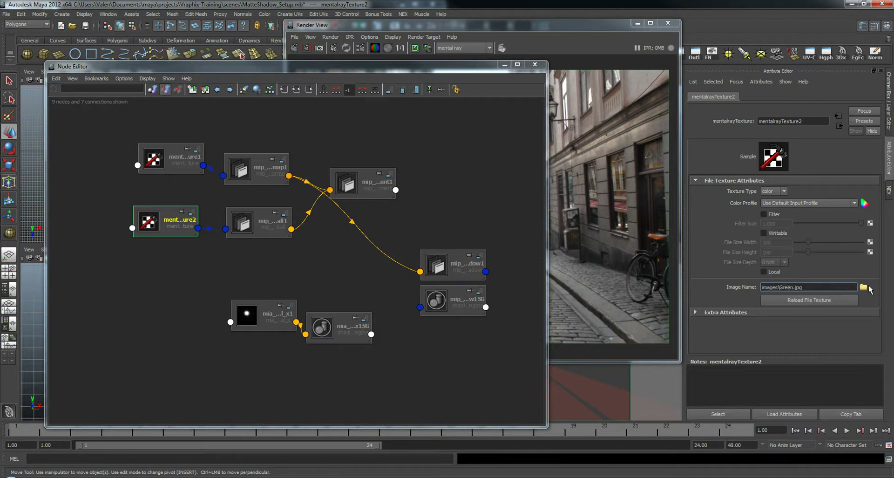
left_click(863, 287)
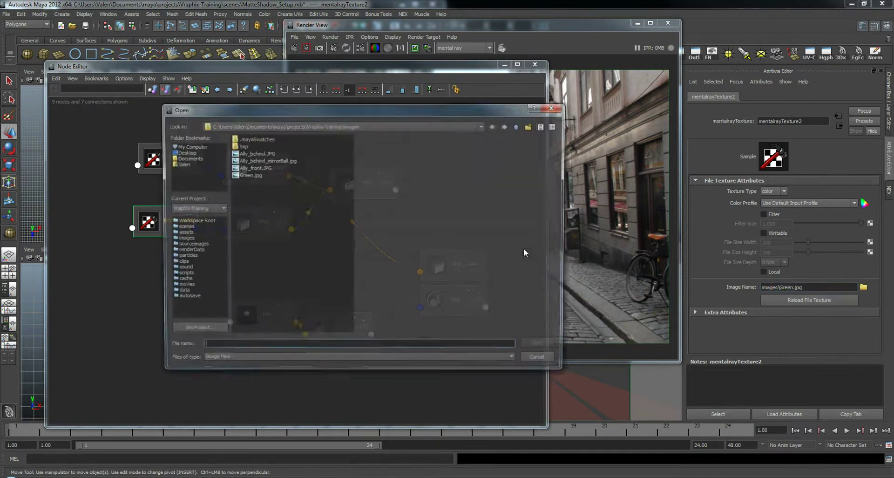
left_click(278, 160)
left_click(542, 346)
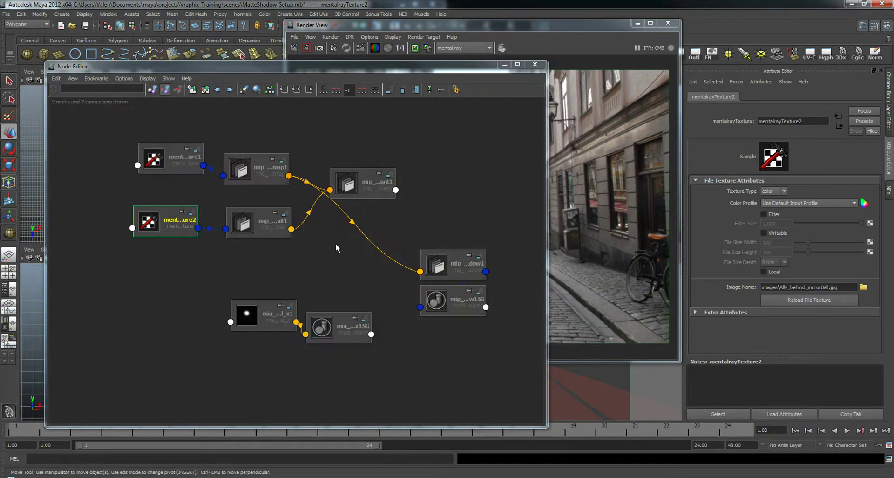
left_click(576, 30)
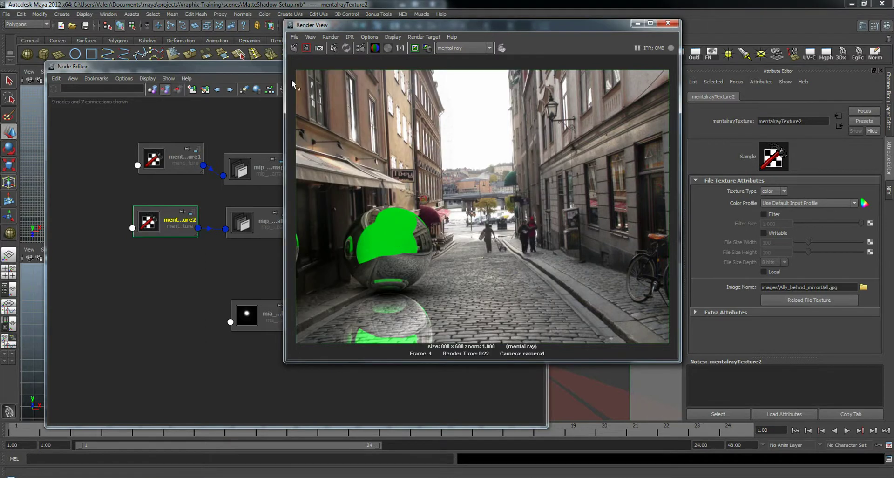
- Re-render the street scene and scrub stored renders to compare the chrome ball with the green-masked version
left_click(295, 47)
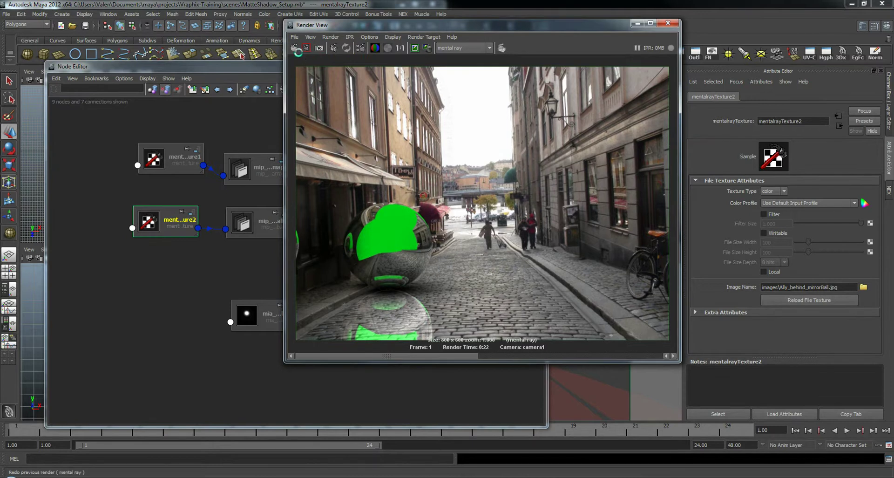
left_click(294, 48)
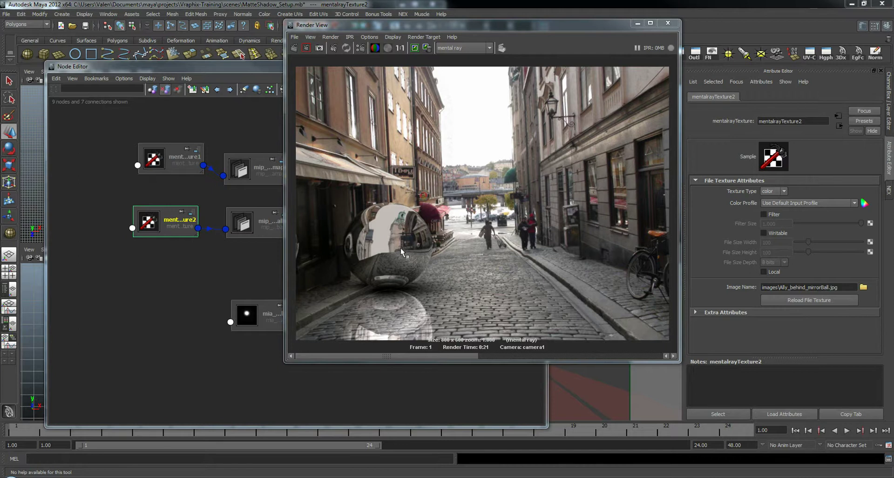
left_click_drag(386, 356, 573, 366)
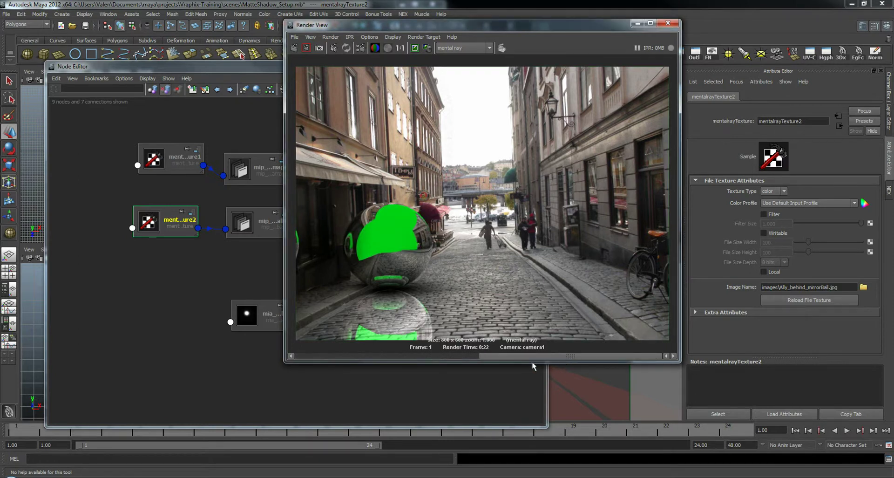
left_click(386, 357)
mouse_move(386, 359)
left_mouse_down()
mouse_move(555, 358)
mouse_move(372, 361)
left_mouse_up()
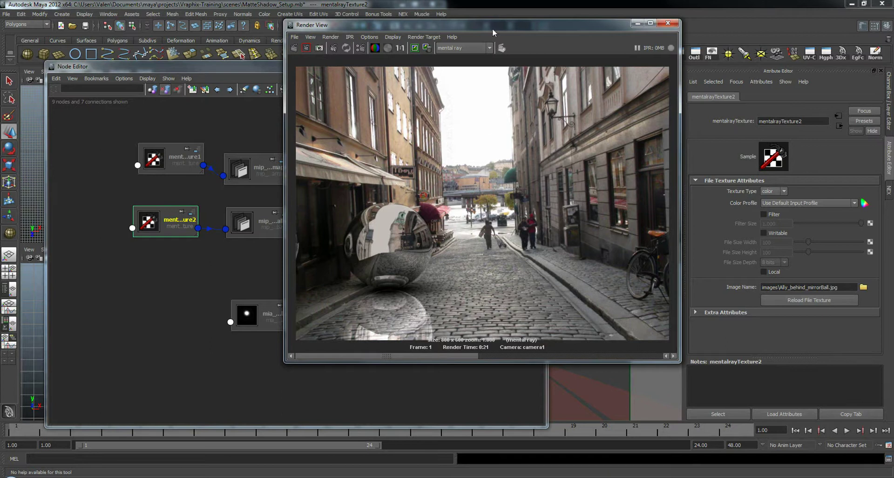
left_click_drag(524, 28, 605, 23)
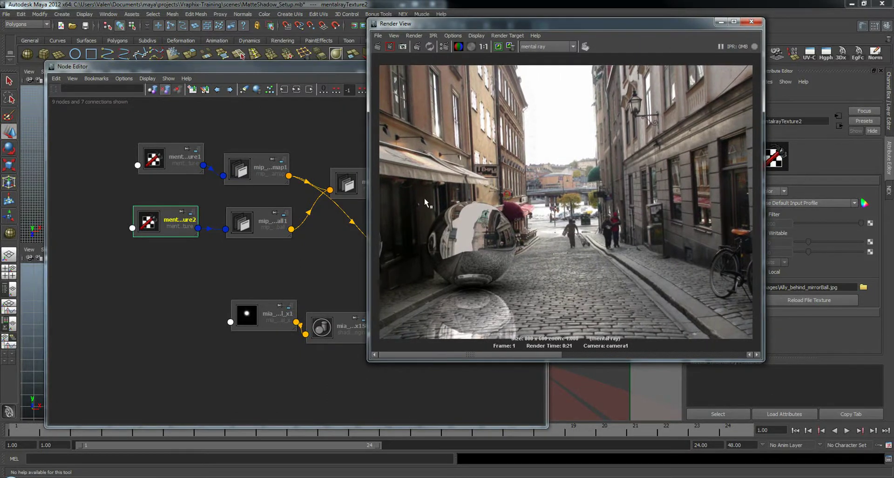
- Delete the mirror ball-to-ray switch connection and move the texture and mirror ball nodes aside
left_click(319, 69)
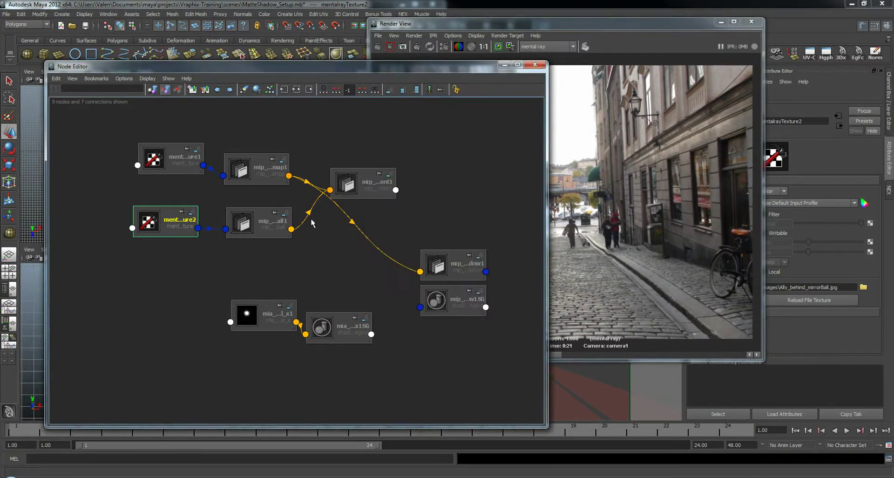
left_click(308, 212)
key("Delete")
left_click_drag(251, 255, 178, 223)
left_click_drag(265, 226, 105, 219)
left_click(245, 240)
middle_click_drag(232, 241, 296, 240, "alt")
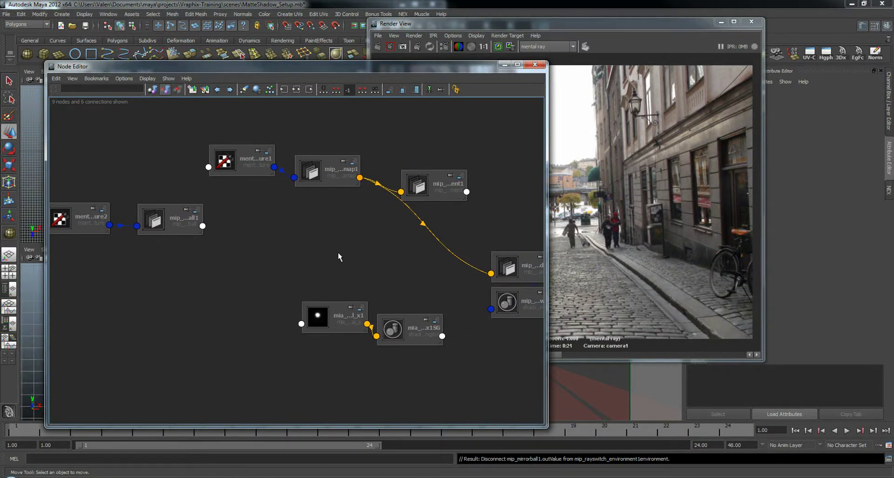
- Create a mib_lookup_spherical node with the Tab field and place it in open space
key("Tab")
type("mib_look")
key("Down")
key("Down")
key("Down")
key("Down")
key("Down")
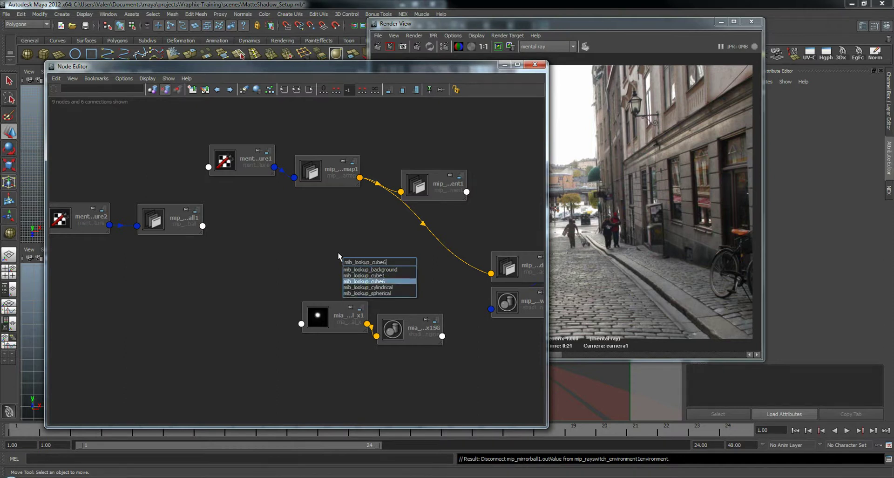
key("Return")
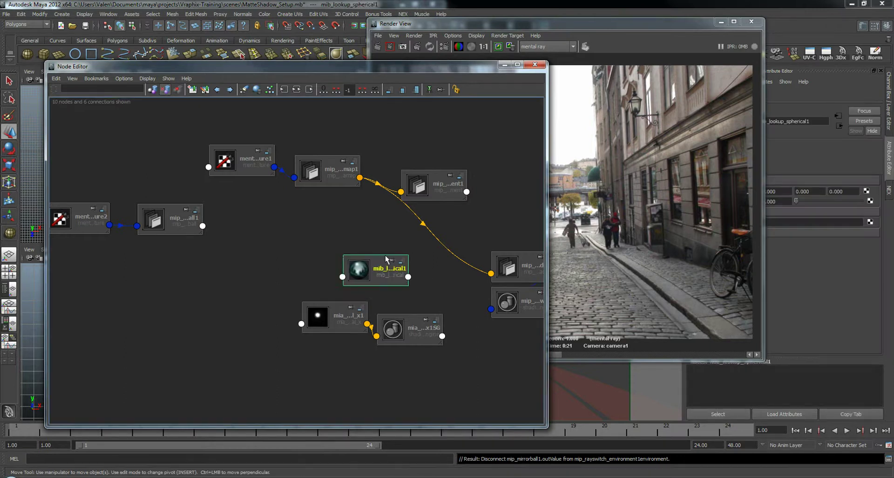
left_click_drag(383, 259, 343, 217)
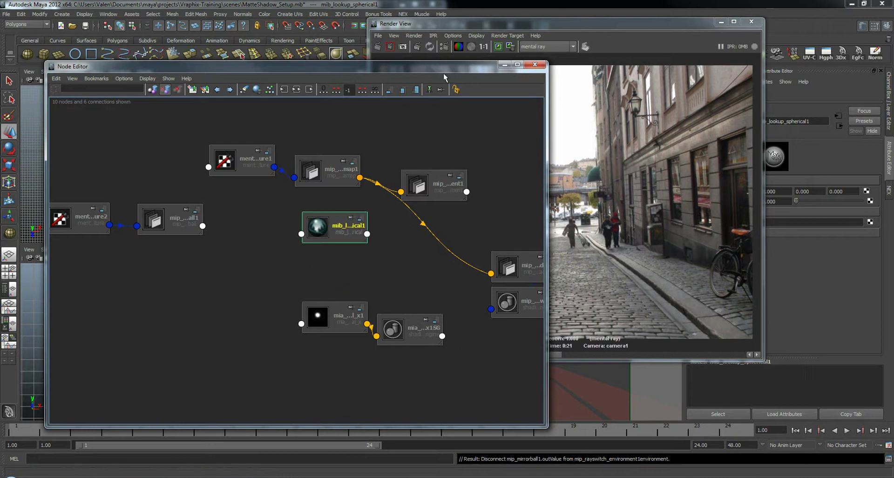
- Add a mentalrayTexture feeding the spherical lookup and choose Ally_behind.JPG as its image
left_click(820, 250)
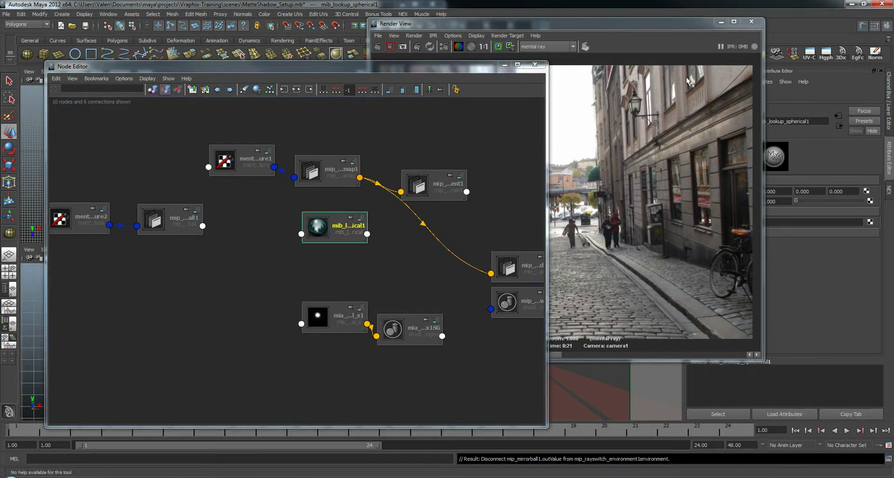
left_click(751, 21)
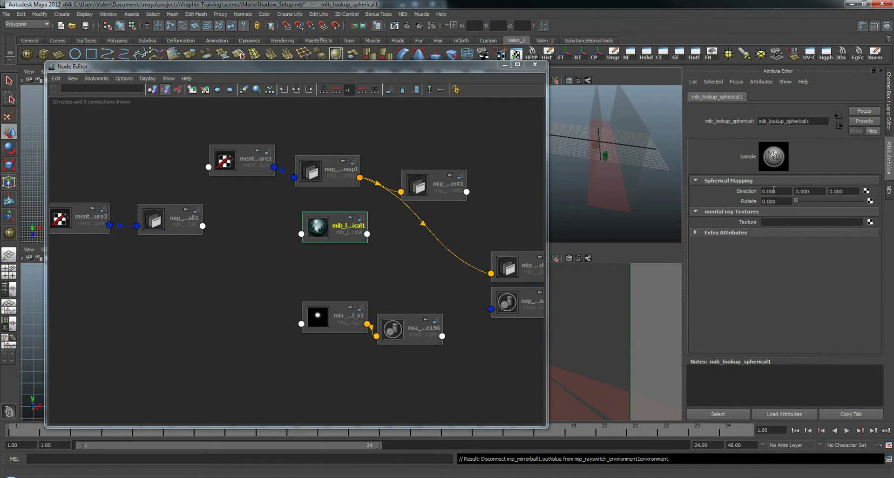
left_click(869, 222)
left_click_drag(332, 278, 259, 226)
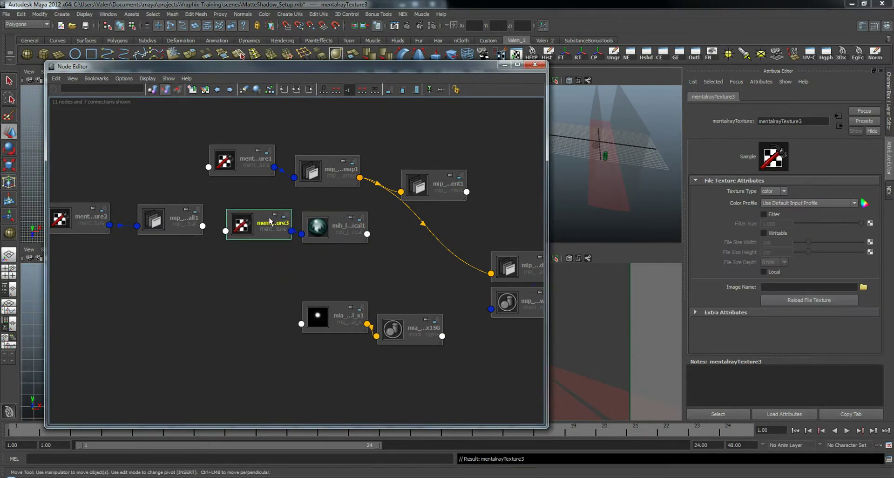
left_click(862, 287)
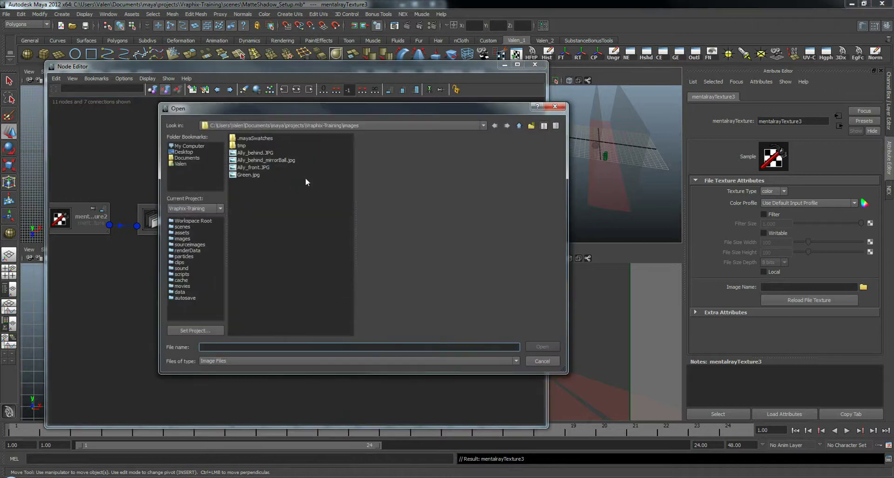
left_click(257, 153)
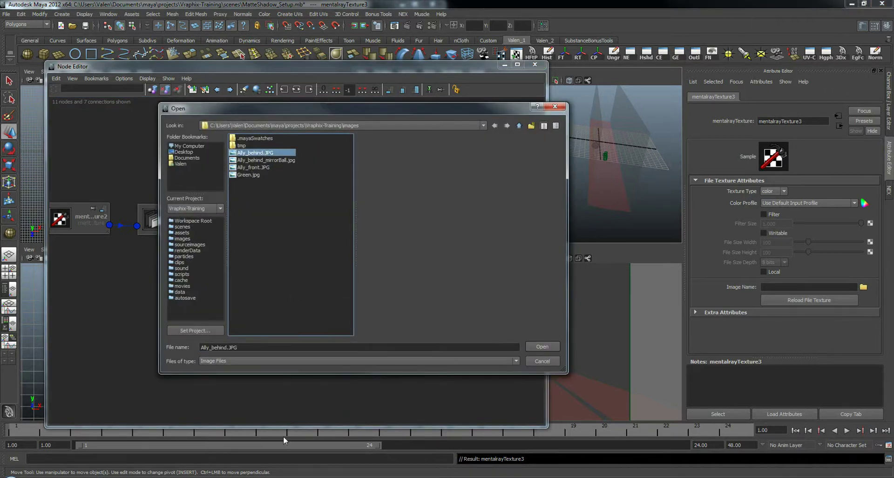
- Hide Layer 0 copy in Photoshop, then confirm Ally_behind.JPG in Maya and reposition the nodes
left_click(298, 442)
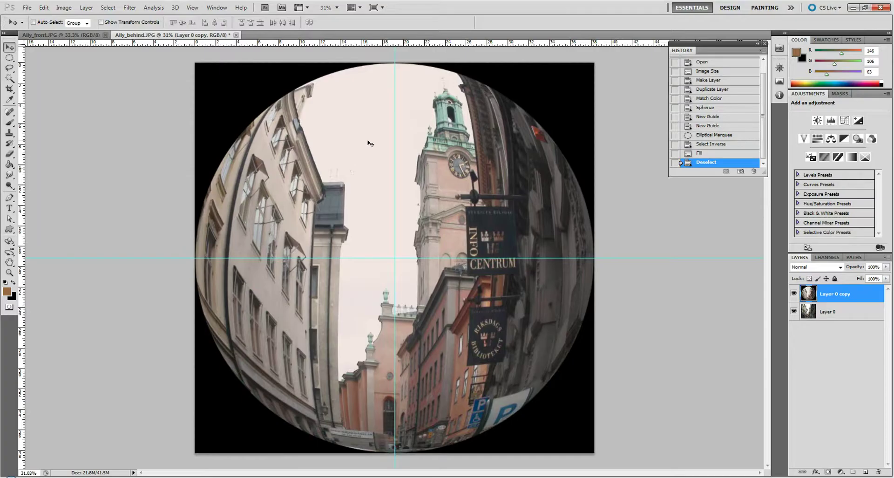
left_click(793, 293)
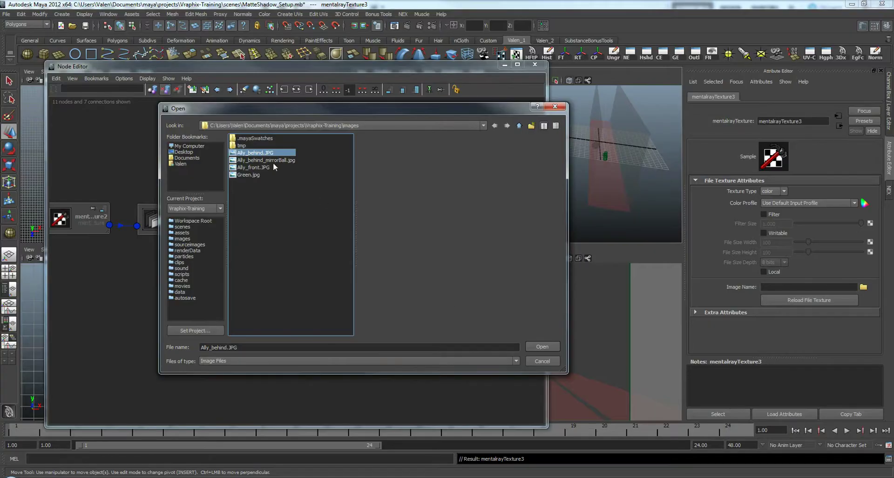
left_click(549, 347)
left_click_drag(255, 224, 218, 276)
left_click_drag(332, 228, 315, 253)
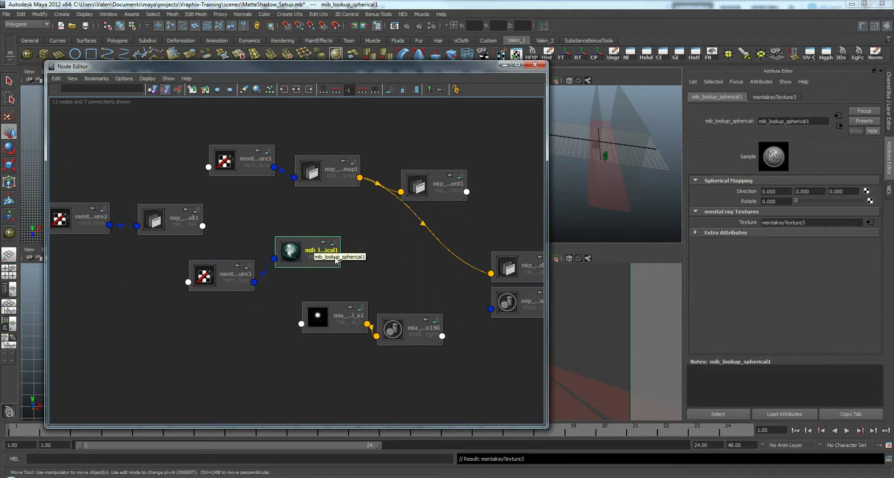
- Plug mib_lookup_spherical1 into the Environment attribute of mip_rayswitch_environment1
left_click(231, 269)
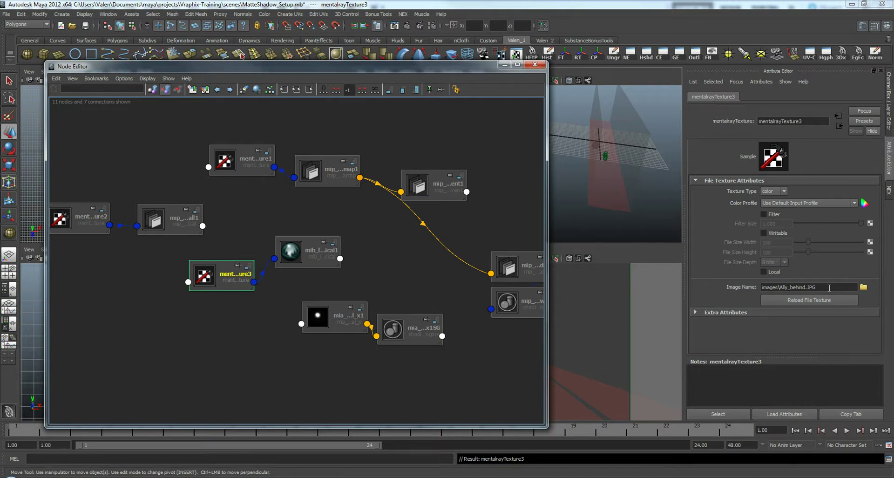
left_click(319, 250)
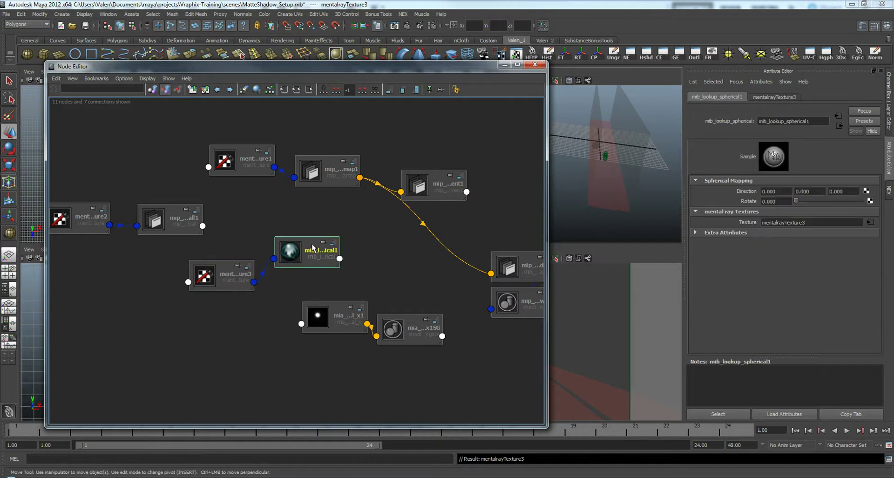
left_click(446, 183)
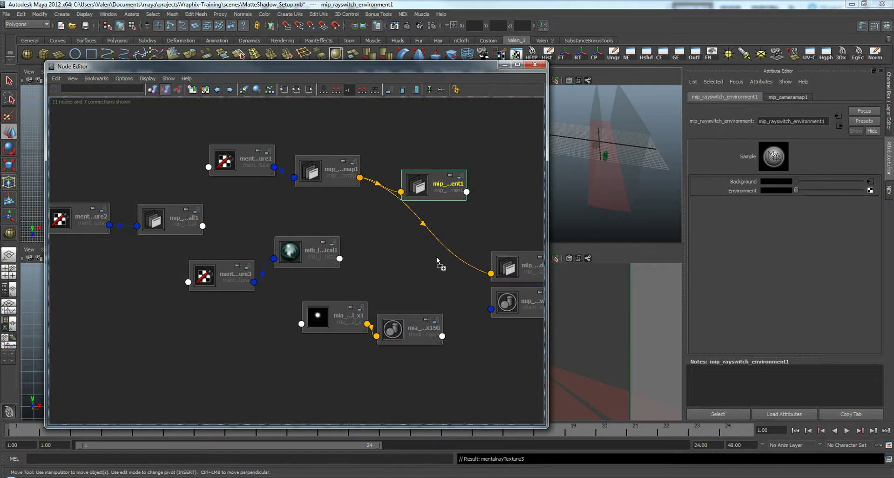
middle_click_drag(510, 252, 733, 190)
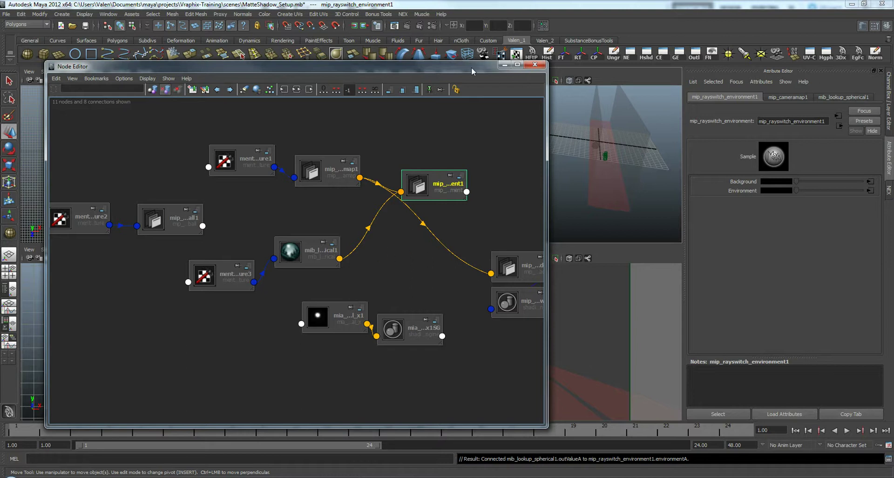
left_click_drag(471, 67, 341, 185)
- Render camera1, re-render, and compare the chrome sphere against the previous stored render
left_click(467, 55)
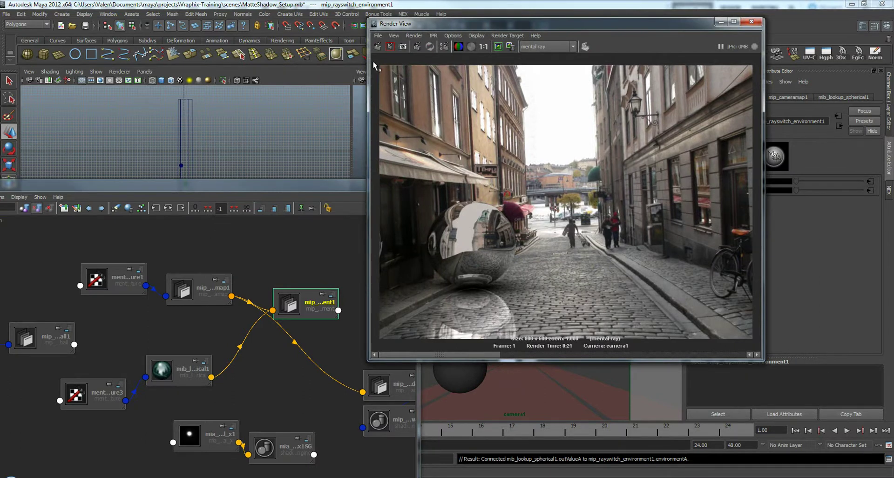
left_click(377, 47)
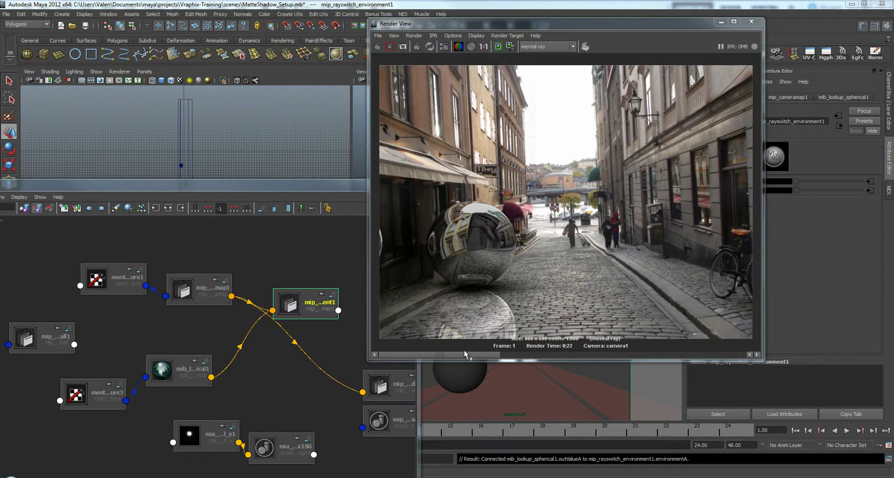
mouse_move(464, 353)
left_mouse_down()
mouse_move(543, 353)
mouse_move(444, 353)
mouse_move(577, 353)
mouse_move(467, 357)
left_mouse_up()
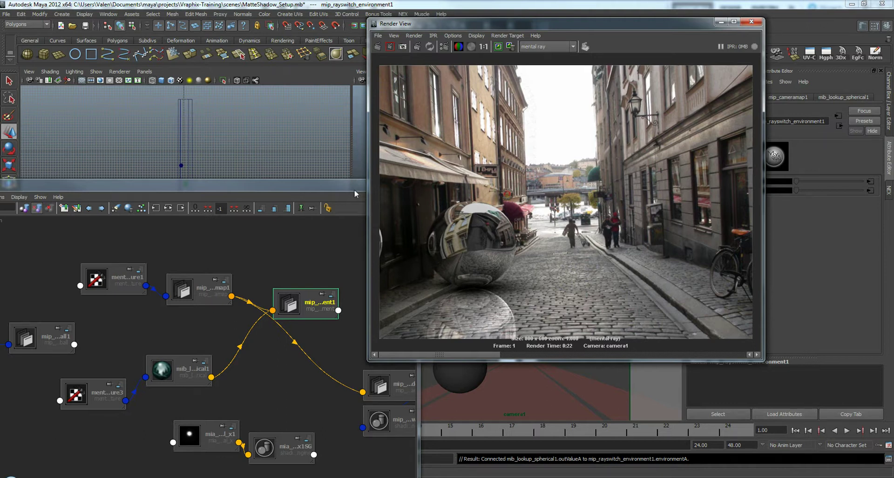
left_click_drag(351, 188, 457, 79)
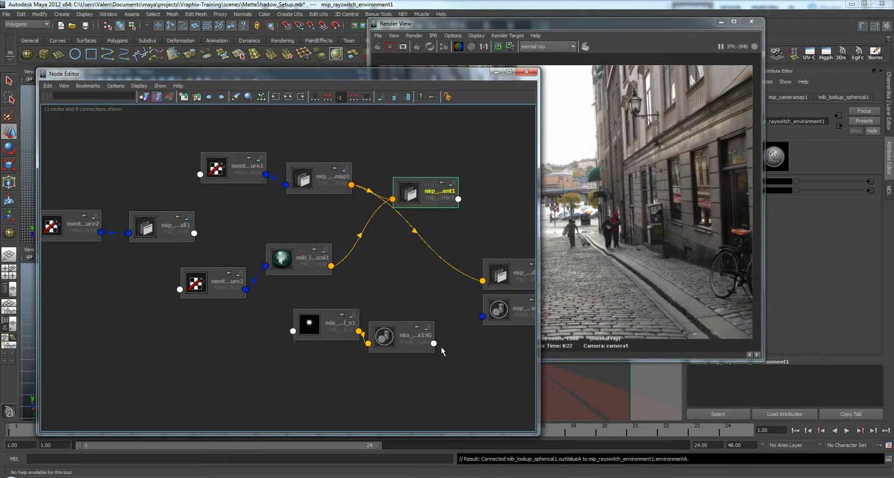
- In Photoshop, cancel the Layer Style dialog and delete Layer 0 copy
mouse_move(316, 473)
left_click(302, 440)
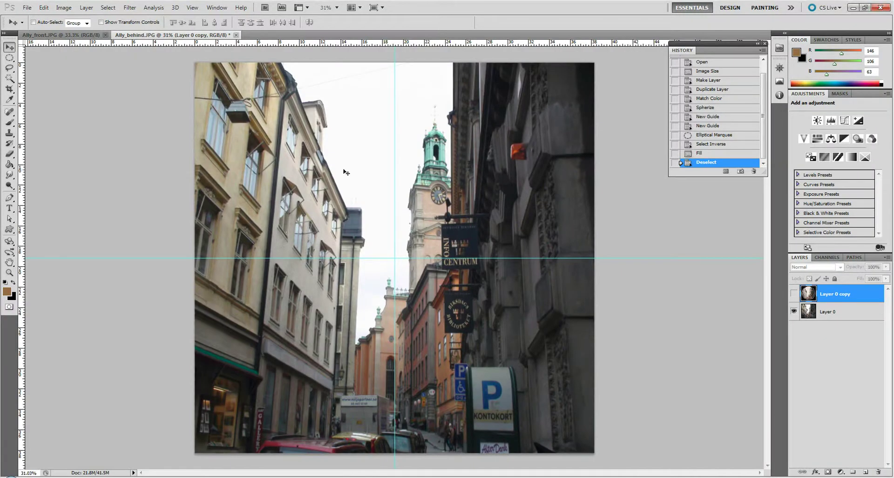
left_click(125, 8)
left_click(864, 293)
double_click(861, 293)
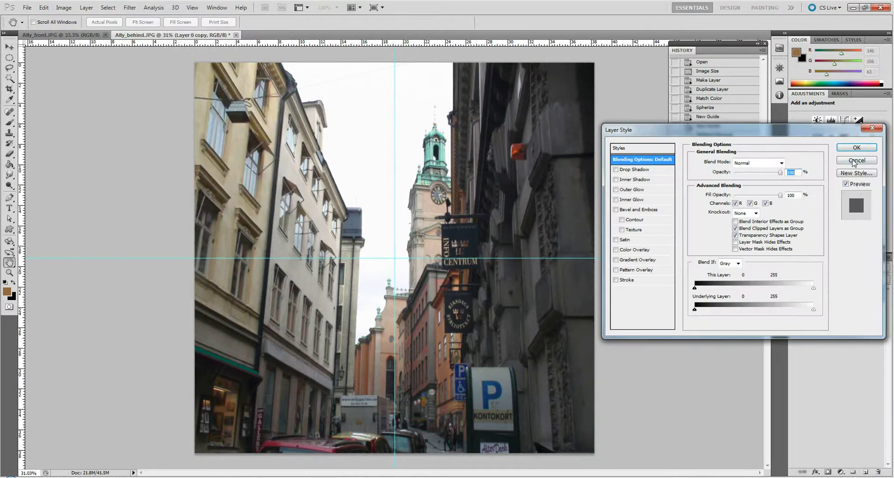
left_click(856, 171)
left_click_drag(857, 294, 878, 471)
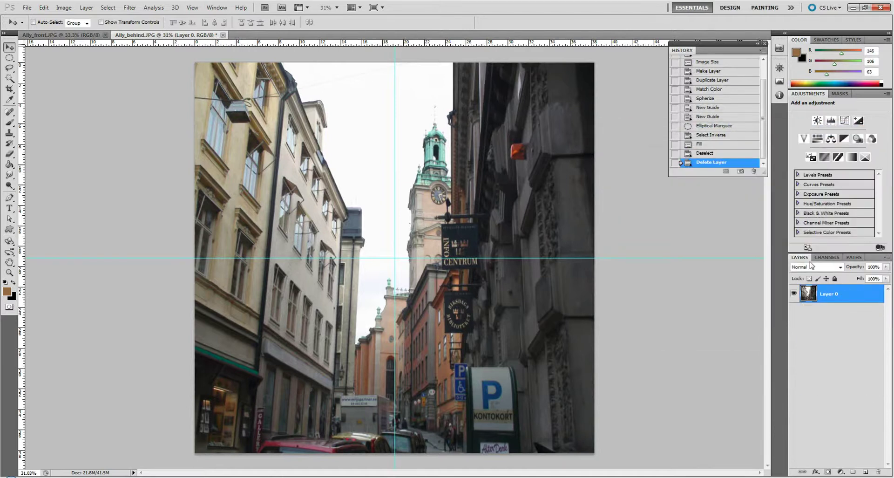
- Apply Distort > Polar Coordinates with Rectangular to Polar to Layer 0
left_click(128, 7)
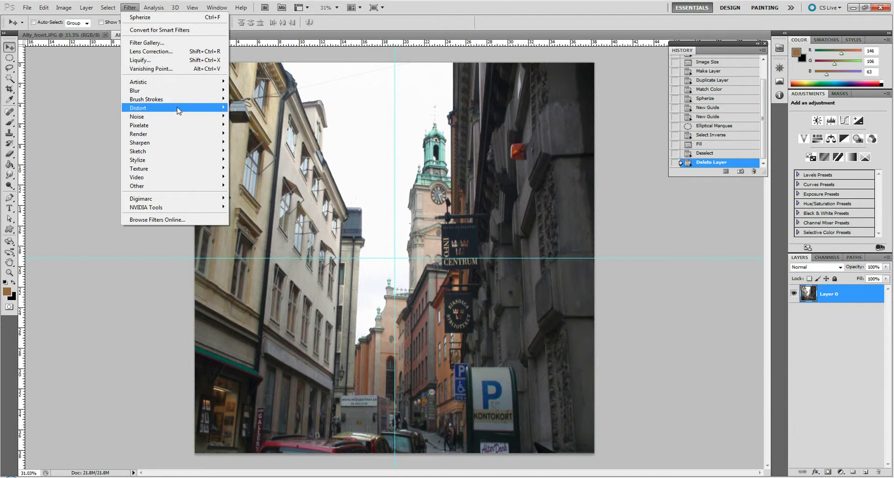
mouse_move(179, 110)
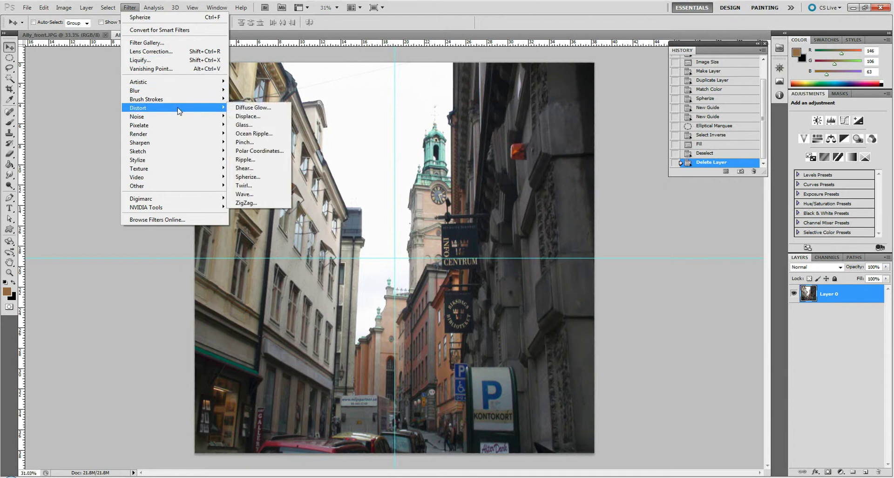
left_click(268, 152)
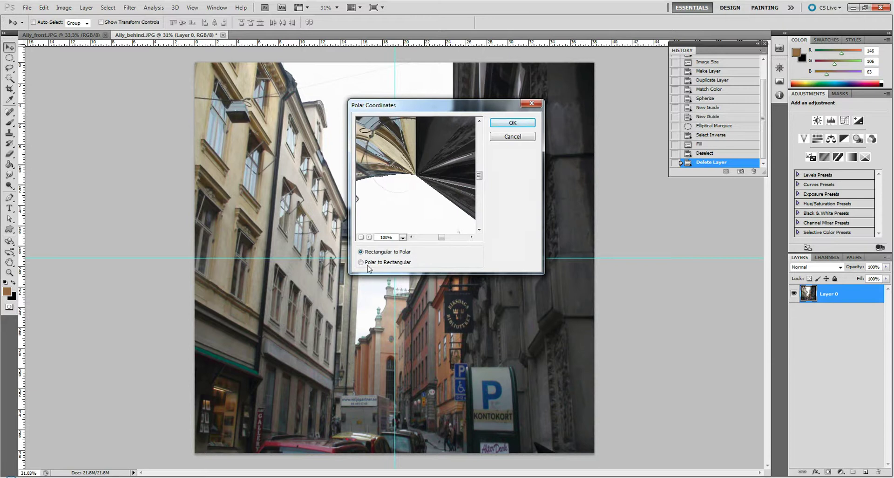
left_click(512, 123)
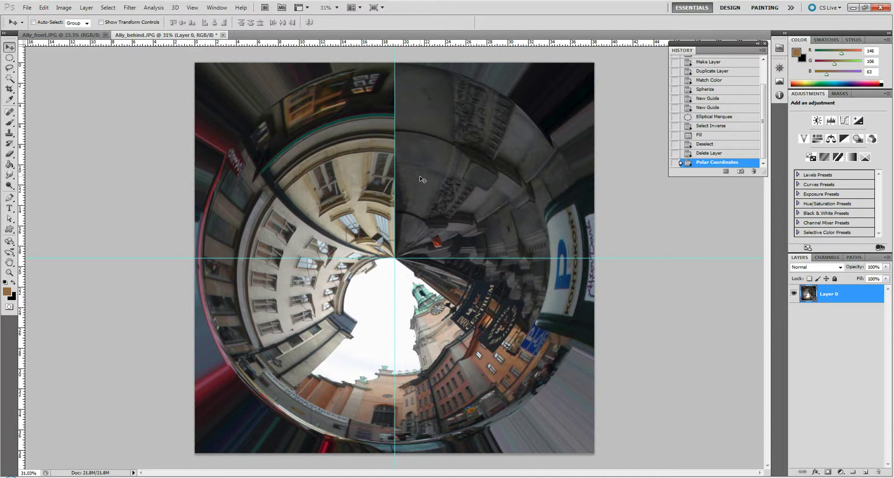
- Clear all guides and lasso the seam from the top edge to the circle's centre
left_click(192, 8)
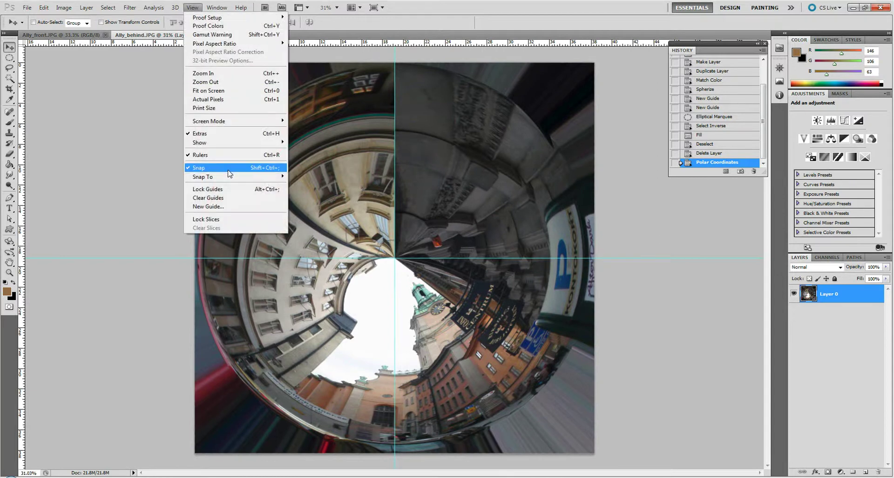
left_click(207, 198)
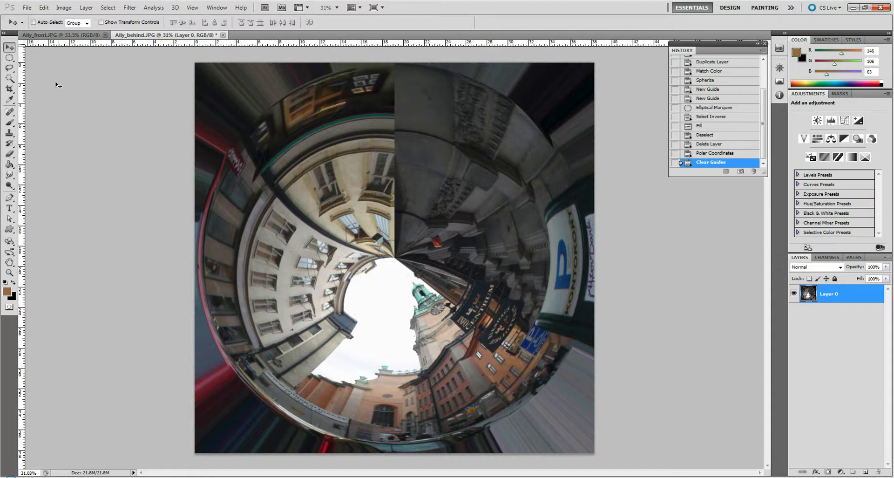
left_click(6, 58)
right_click(9, 59)
left_click(10, 68)
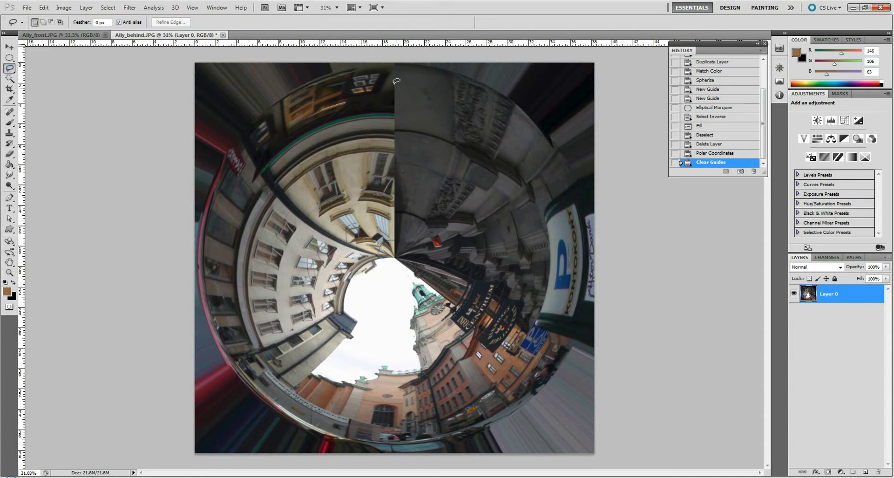
left_click_drag(375, 63, 356, 136)
mouse_move(389, 265)
left_mouse_down()
mouse_move(417, 269)
mouse_move(439, 240)
mouse_move(444, 169)
mouse_move(443, 134)
mouse_move(405, 64)
mouse_move(373, 58)
left_mouse_up()
- Fill the seam selection with Content-Aware, then deselect with Ctrl+D
left_click(43, 7)
left_click(59, 139)
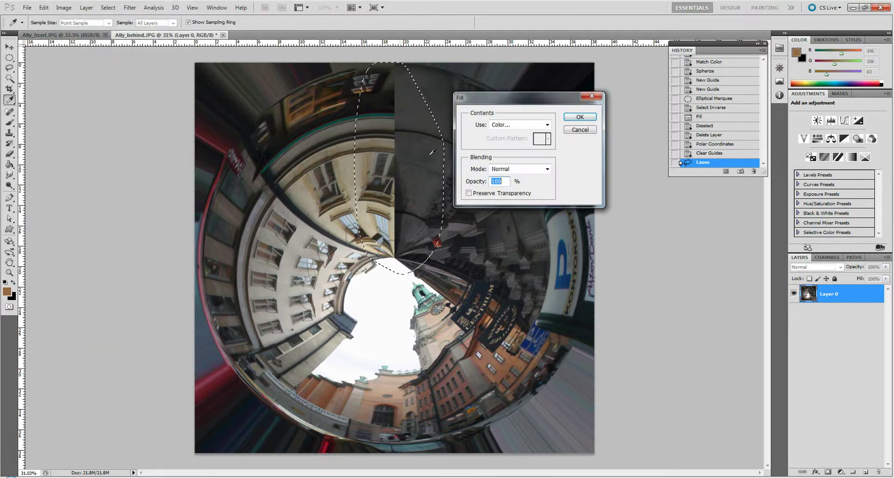
left_click(523, 124)
left_click(510, 162)
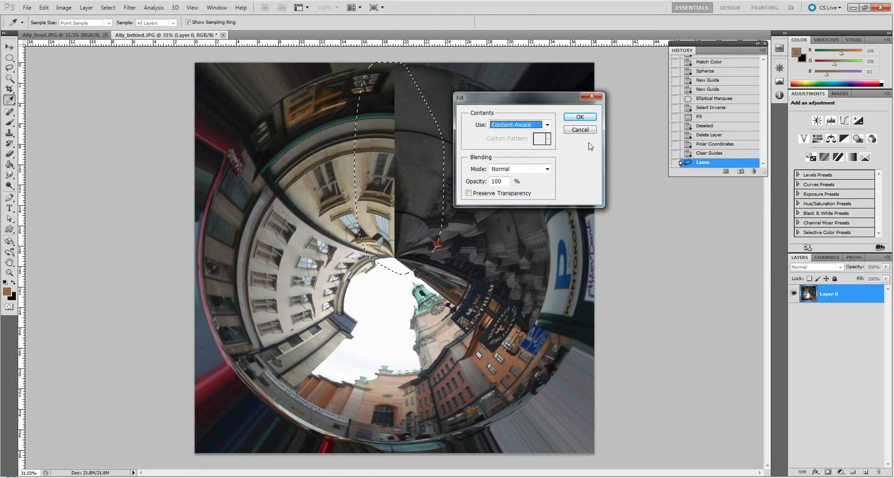
left_click(579, 116)
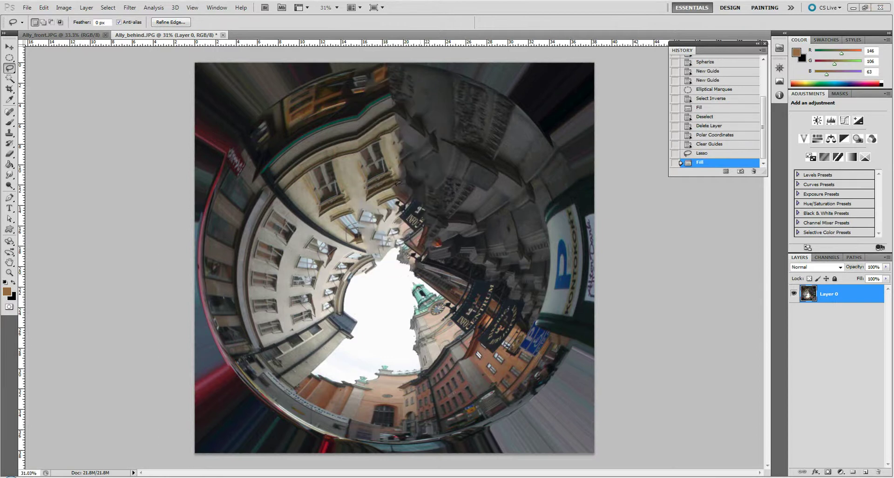
left_click(9, 47)
key("ctrl+d")
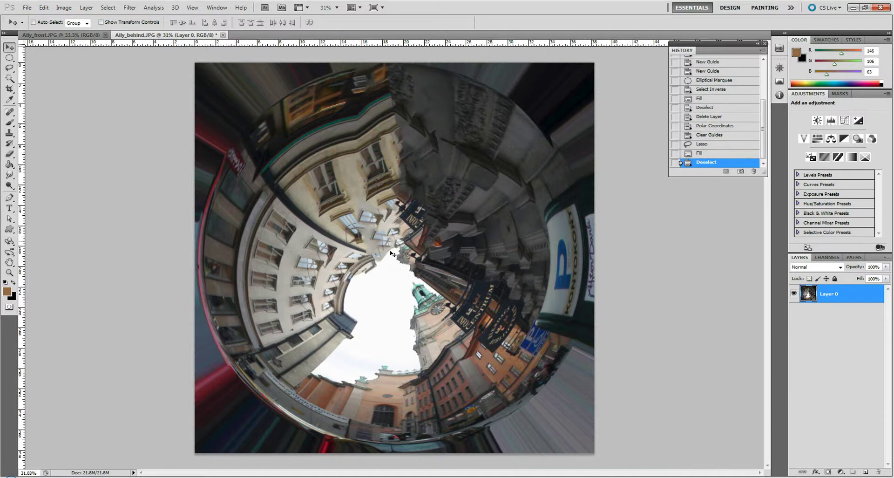
- Apply Polar Coordinates with Polar to Rectangular to unwrap the seamless image
left_click(129, 7)
mouse_move(167, 107)
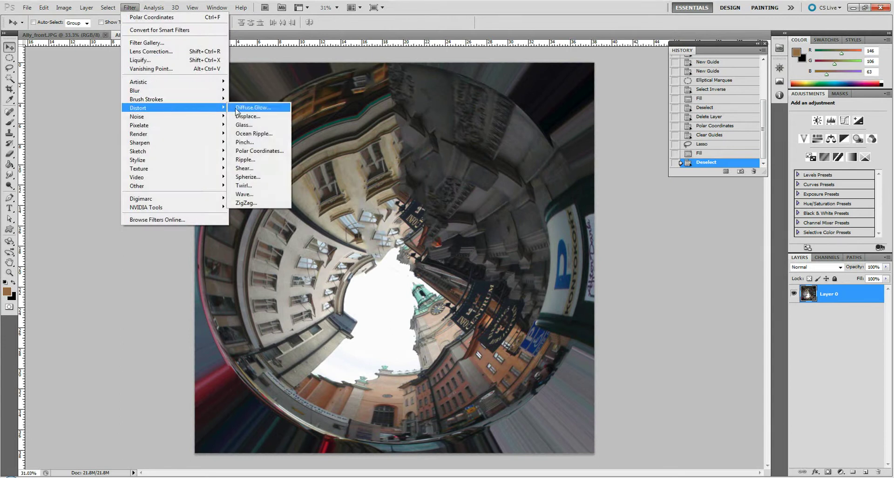
left_click(268, 151)
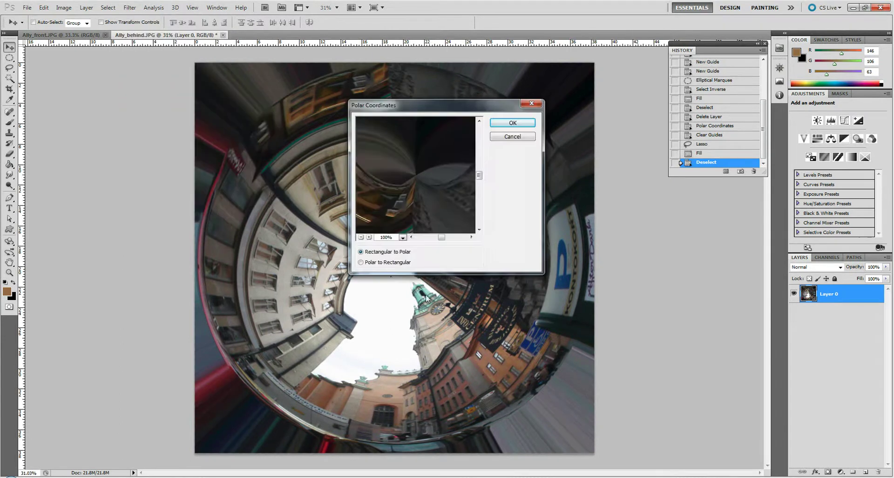
left_click(369, 263)
left_click(512, 123)
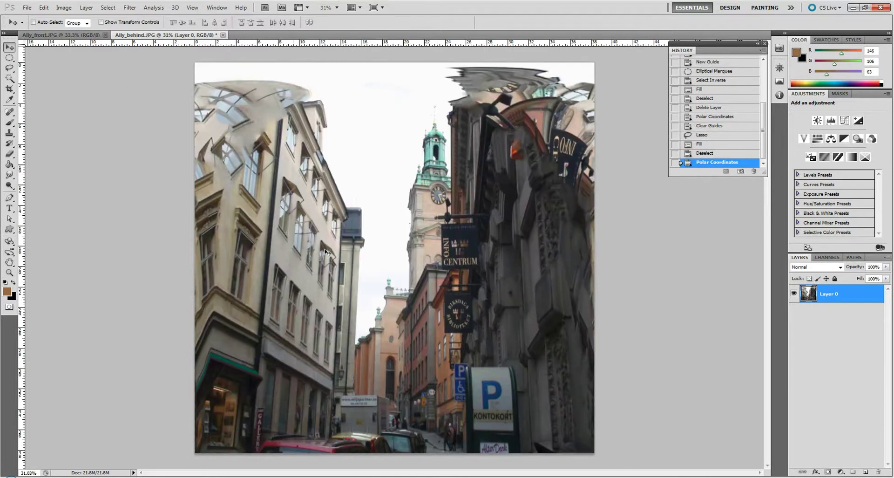
- Save the image as JPEG named Ally_behind_spherical.jpg at maximum quality
key("ctrl+shift+s")
left_click(406, 251)
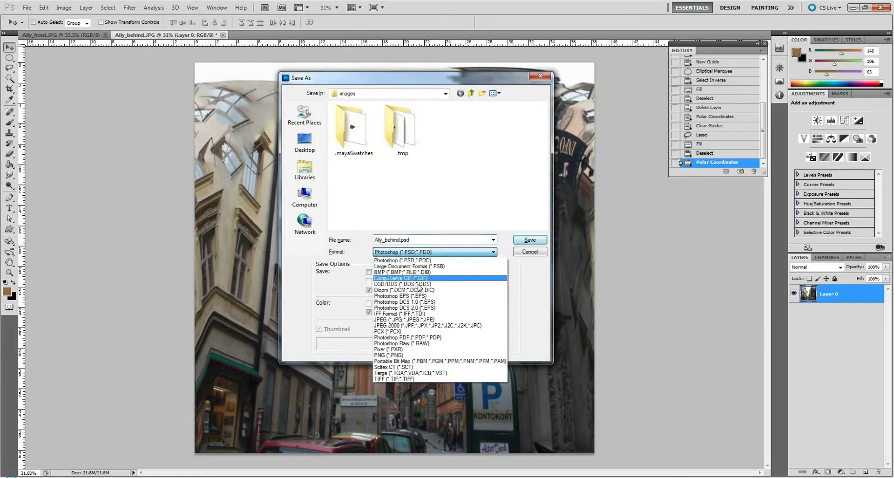
left_click(409, 319)
key("End")
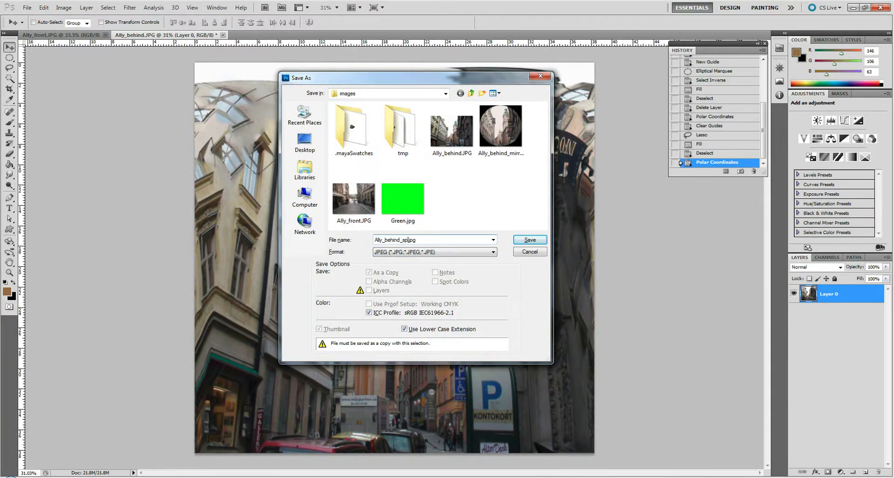
type("_spherical")
key("Return")
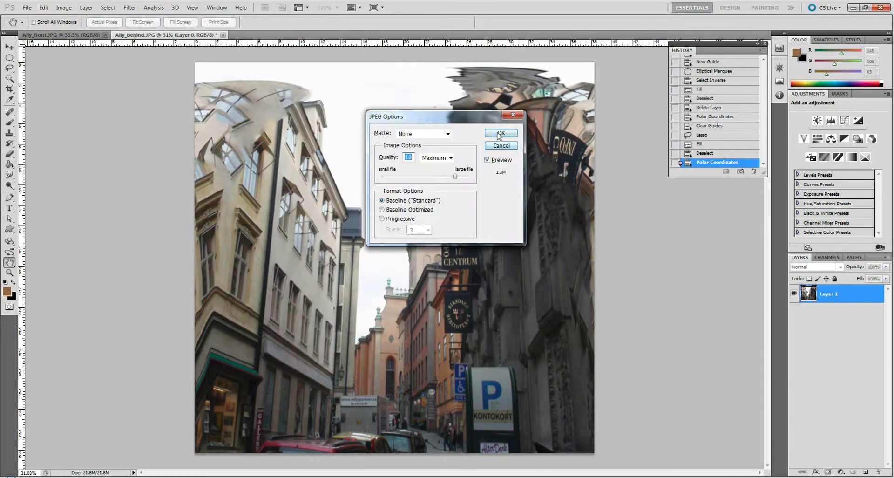
left_click(500, 134)
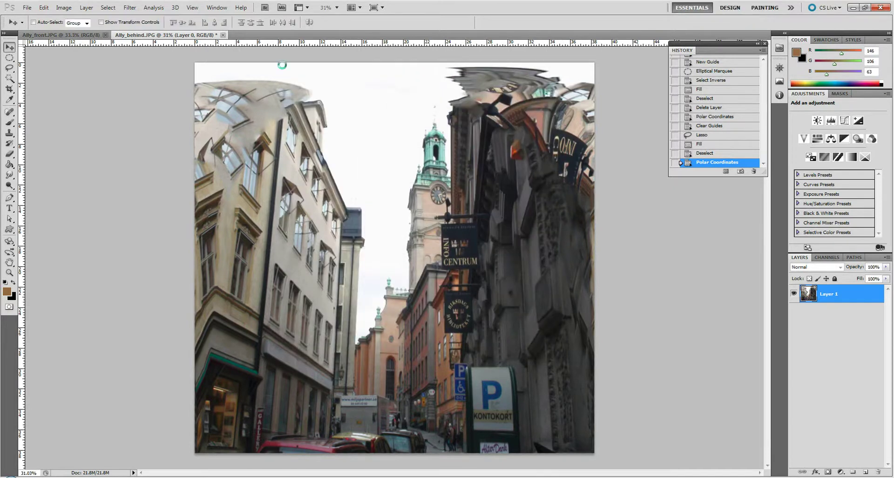
left_click(852, 7)
- Load Ally_behind_spherical.jpg into mentalrayTexture3
left_click(228, 275)
left_click(862, 287)
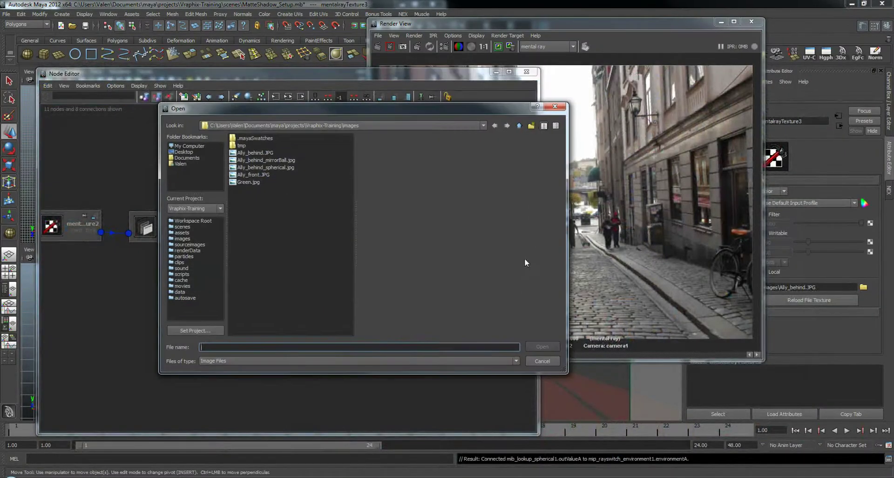
double_click(275, 168)
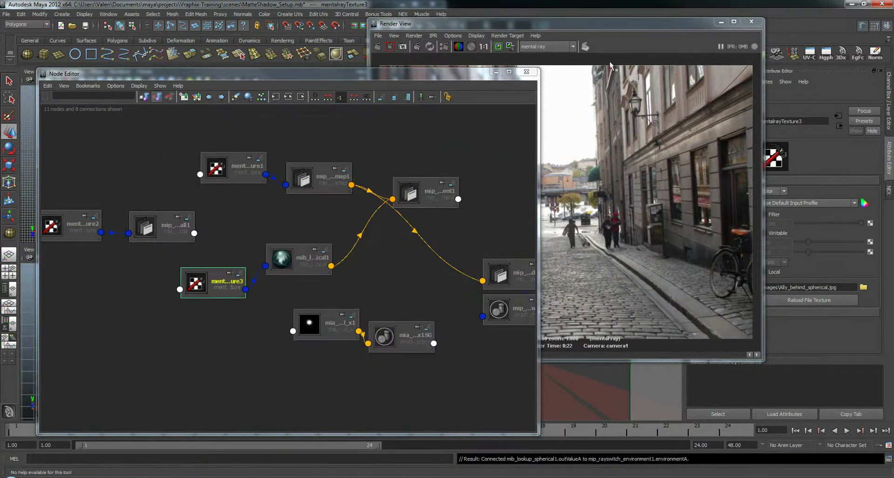
- Keep the current render, re-render with mental ray, and compare the stored renders
left_click(500, 213)
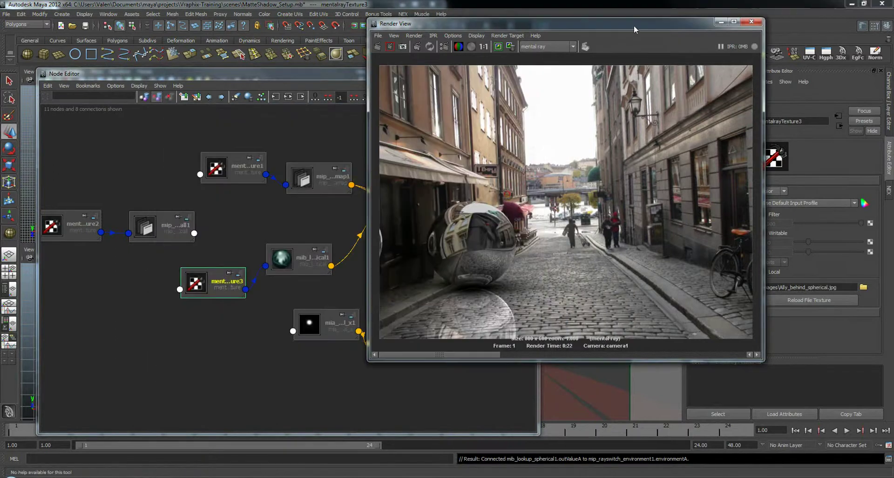
left_click(498, 47)
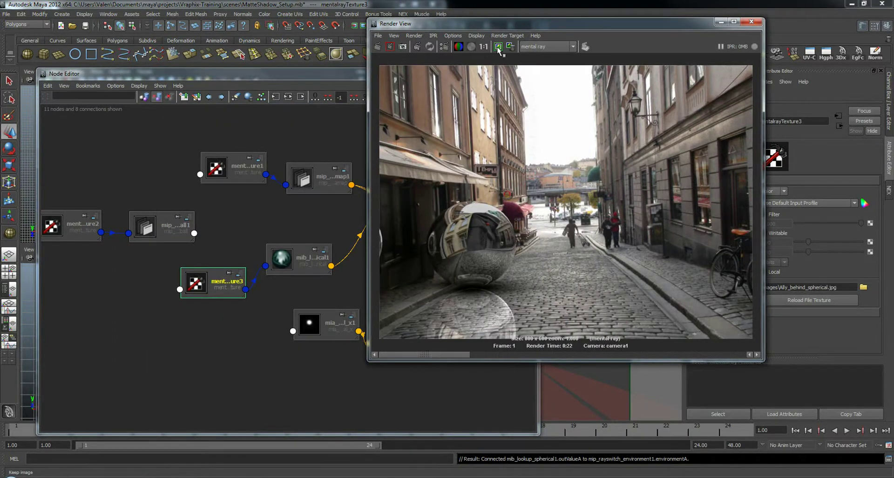
left_click(378, 47)
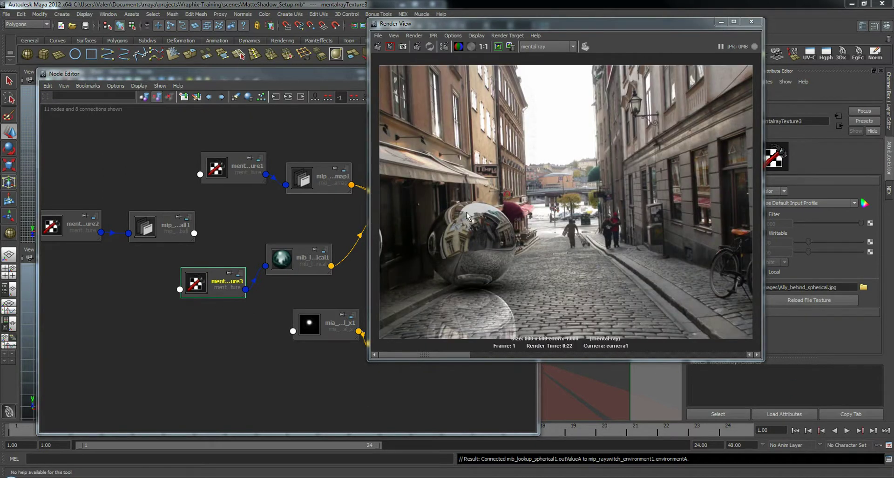
left_click_drag(445, 356, 592, 349)
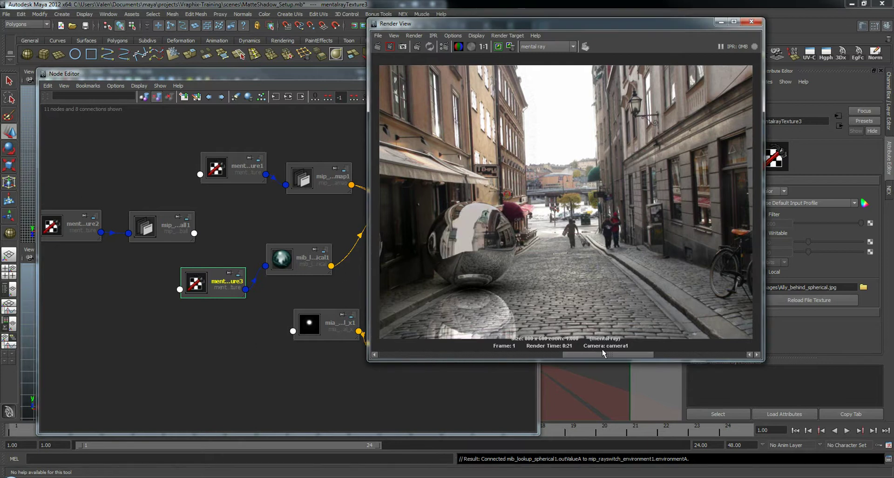
left_click_drag(596, 351, 417, 352)
left_click_drag(561, 26, 715, 70)
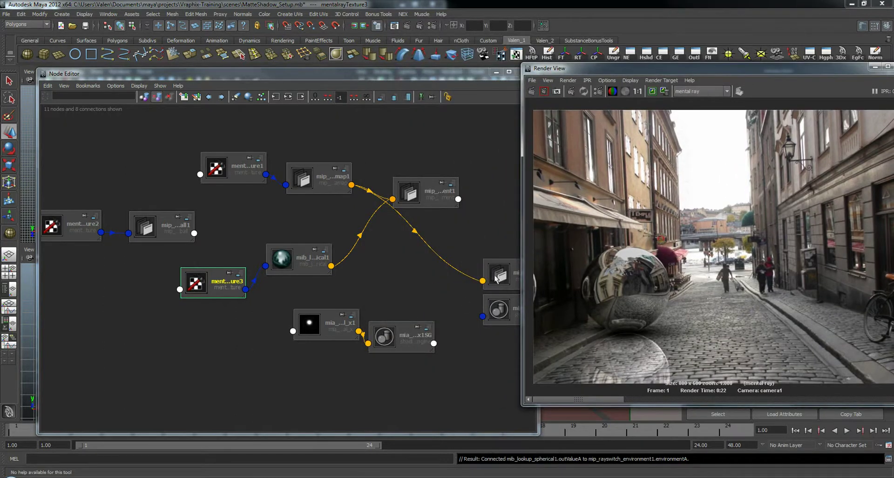
- Give mia_material_x1 reflectivity 0.3, glossiness 0.3 and 16 glossy samples
left_click(510, 272)
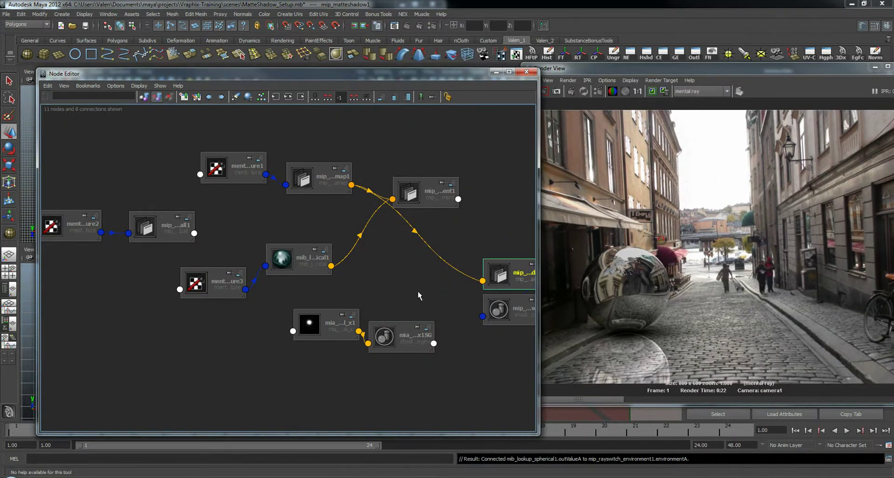
middle_click_drag(418, 290, 310, 266, "alt")
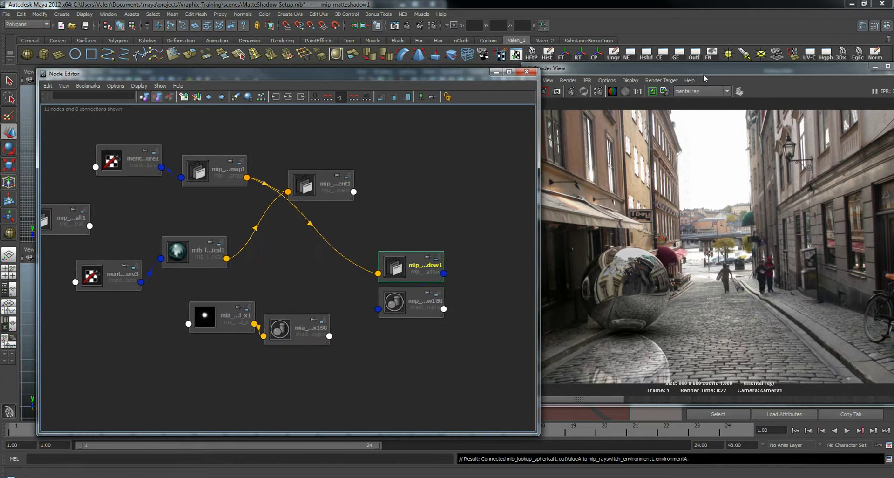
left_click_drag(605, 68, 321, 31)
scroll(877, 219, "up", 2)
scroll(880, 207, "up", 2)
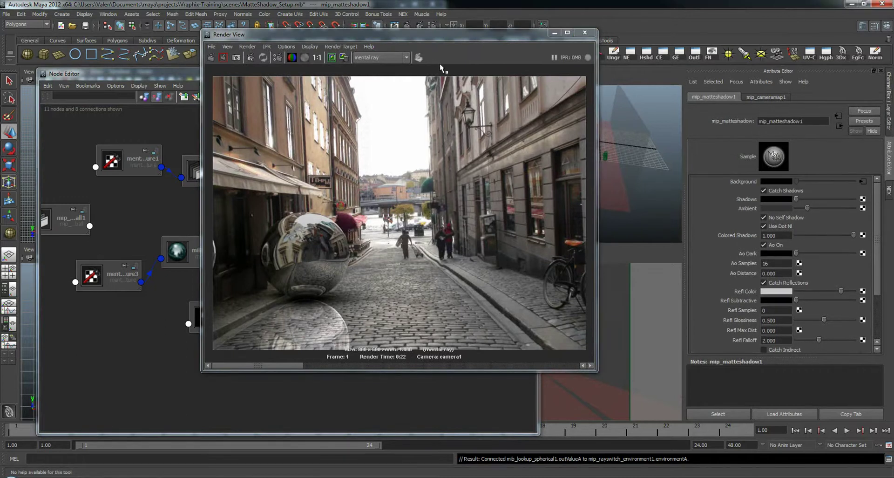
left_click_drag(439, 34, 521, 30)
left_click(227, 309)
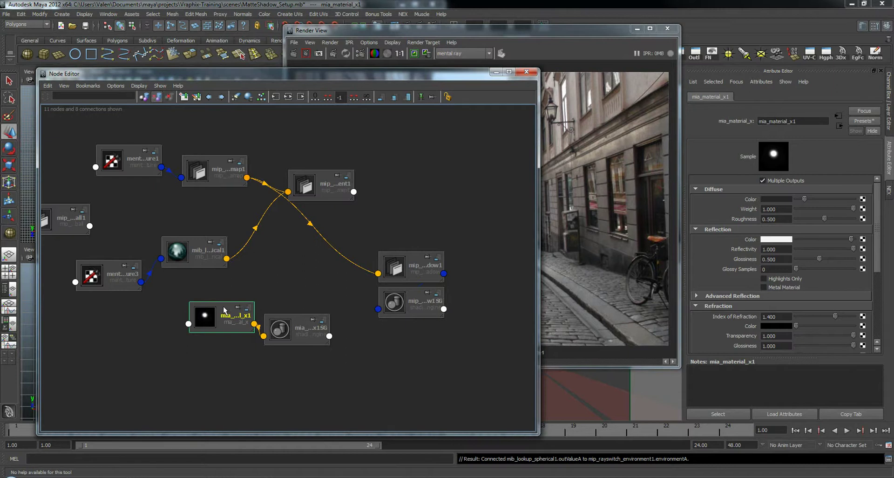
left_click(785, 250)
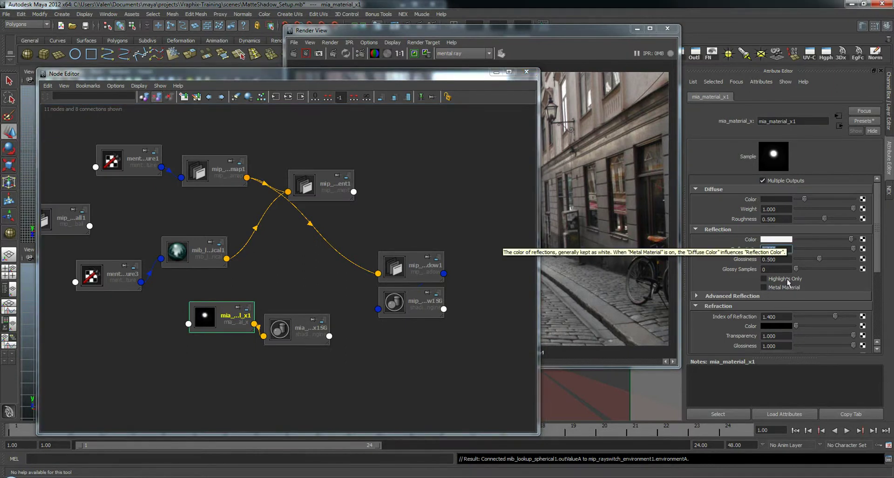
type(".3")
key("Tab")
type(".3")
key("Tab")
type("16")
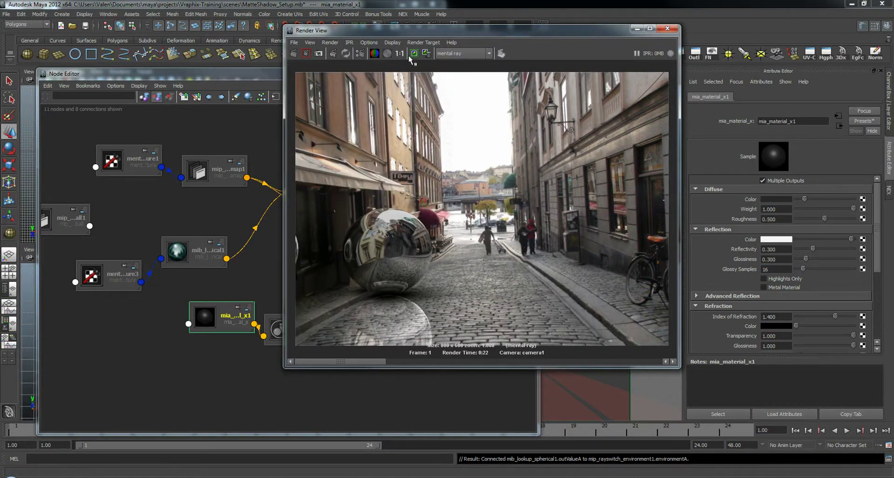
- Re-render the blurry sphere and compare it with the previously stored render
left_click(294, 54)
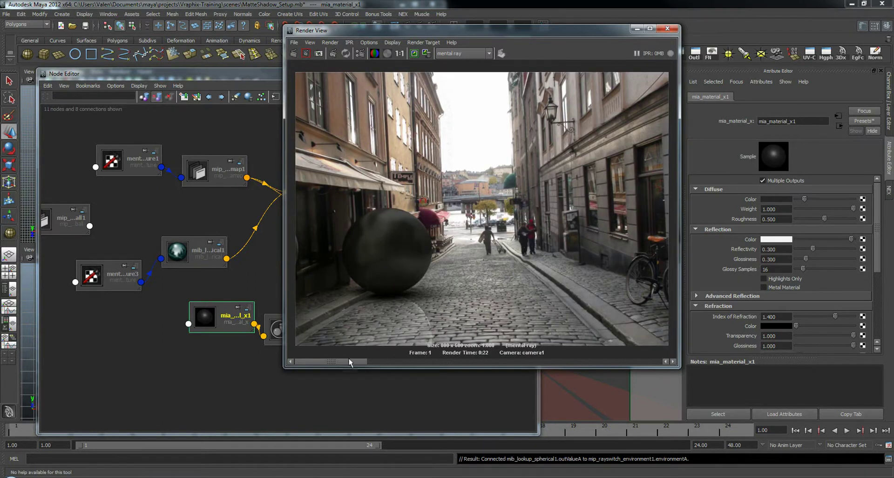
left_click_drag(348, 359, 401, 362)
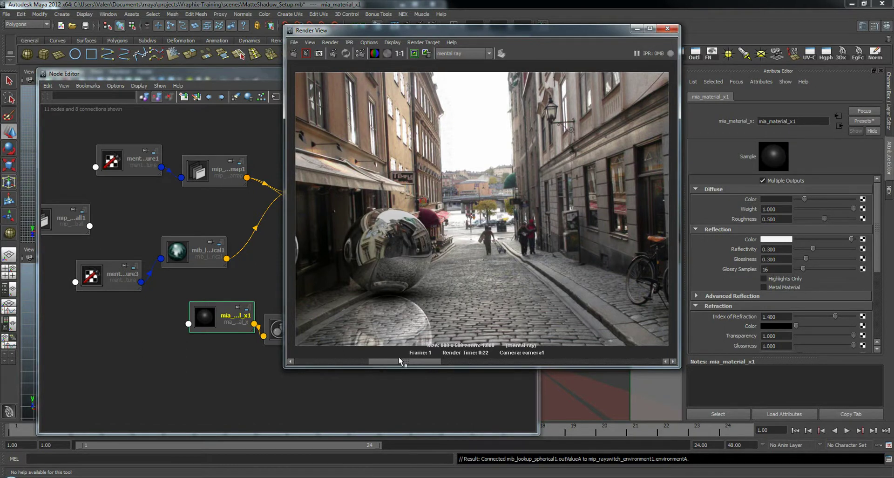
left_click(348, 361)
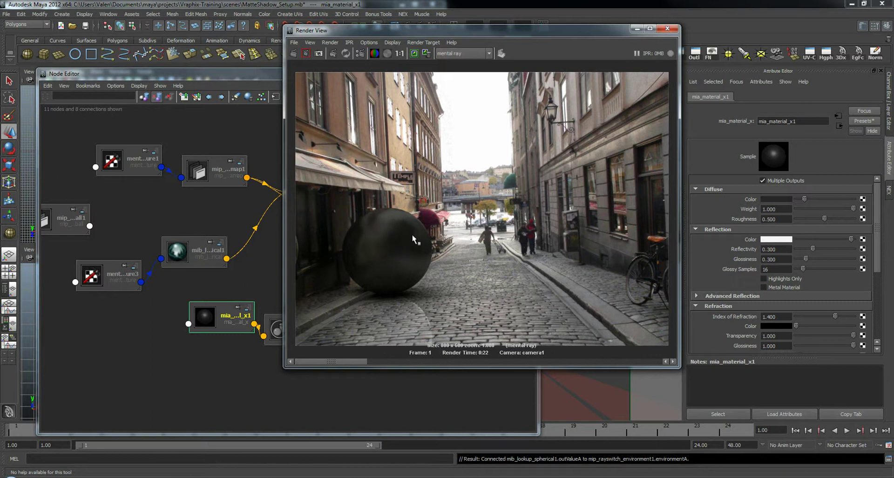
left_click(268, 74)
left_click_drag(392, 75, 410, 66)
- Replace mib_lookup_spherical1 with mip_mirrorball as the ray switch's environment input and re-render
middle_click_drag(324, 272, 434, 239, "alt")
left_click(403, 218)
key("Delete")
left_click_drag(331, 210, 263, 261)
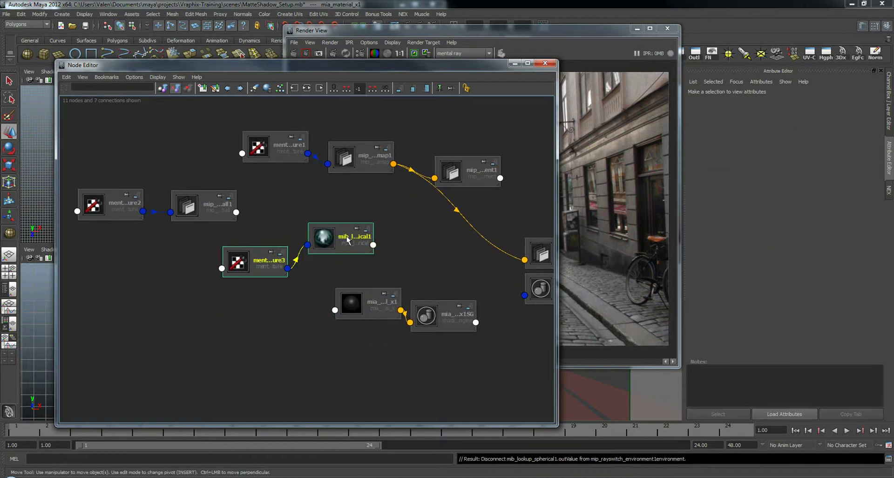
left_click_drag(337, 243, 212, 322)
left_click(467, 171)
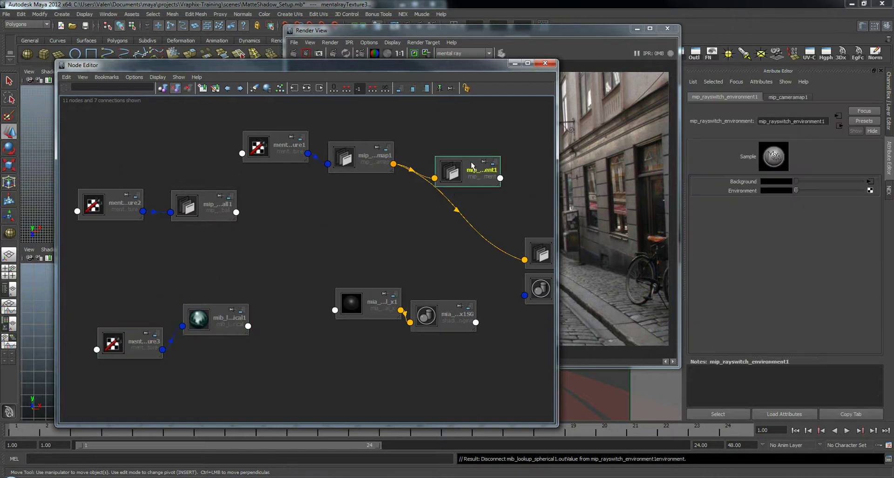
middle_click_drag(212, 209, 756, 191)
left_click_drag(134, 230, 394, 221)
left_click(466, 105)
left_click(561, 33)
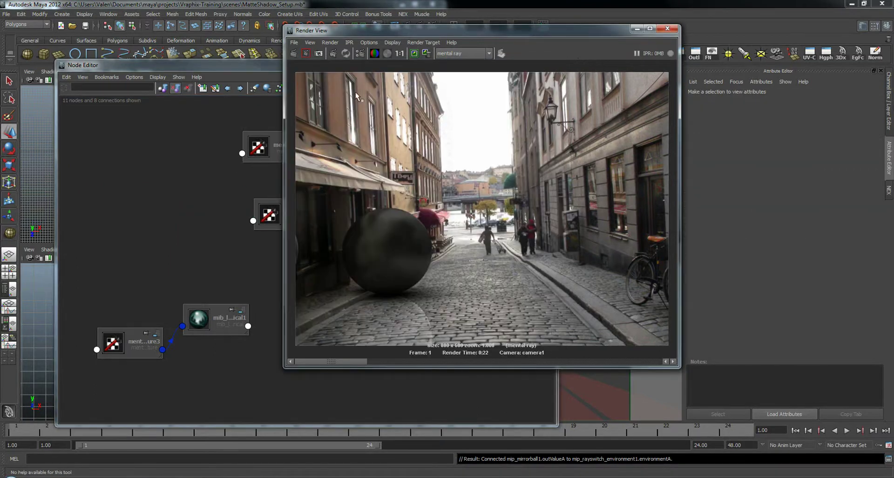
left_click(293, 54)
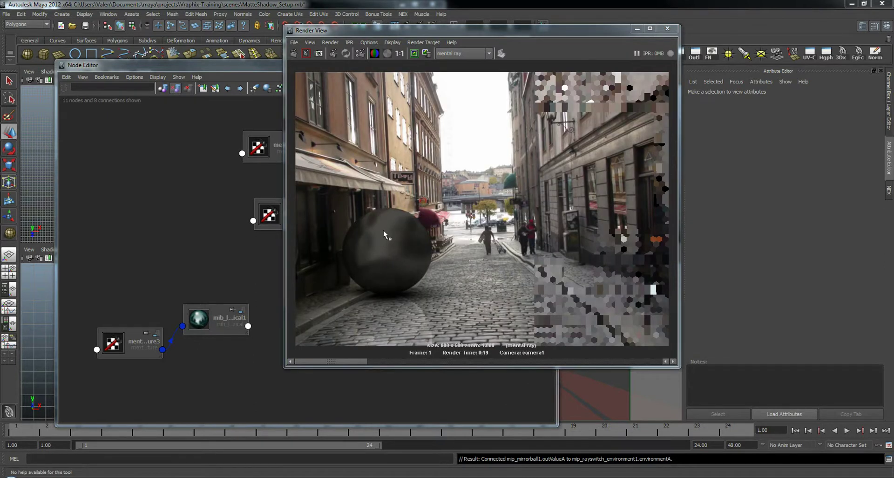
- Return mia_material_x1 reflectivity and glossiness to 1, then re-render the sharp chrome sphere
left_click(270, 279)
left_click(379, 300)
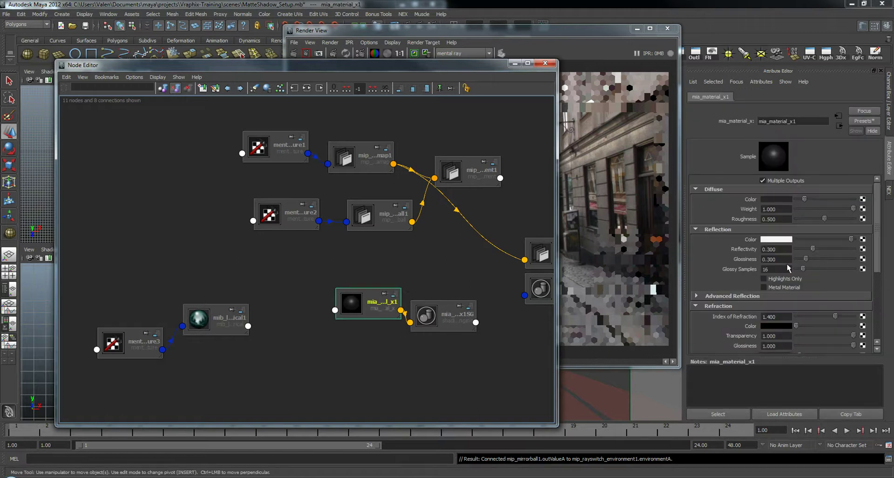
left_click(775, 249)
type("1")
key("Tab")
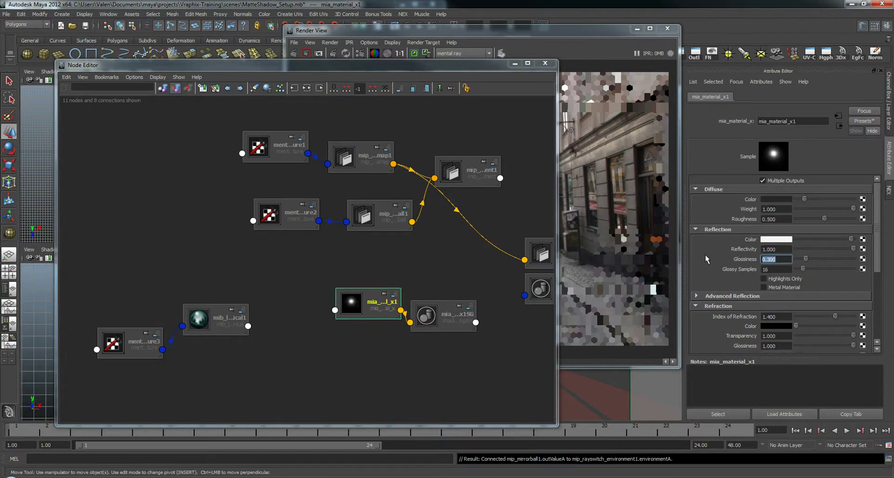
type("1")
key("Tab")
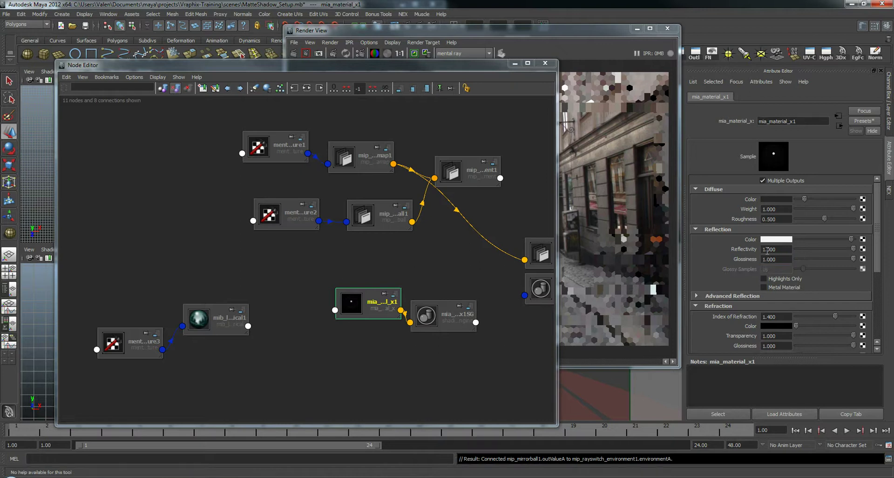
left_click(544, 33)
left_click(294, 54)
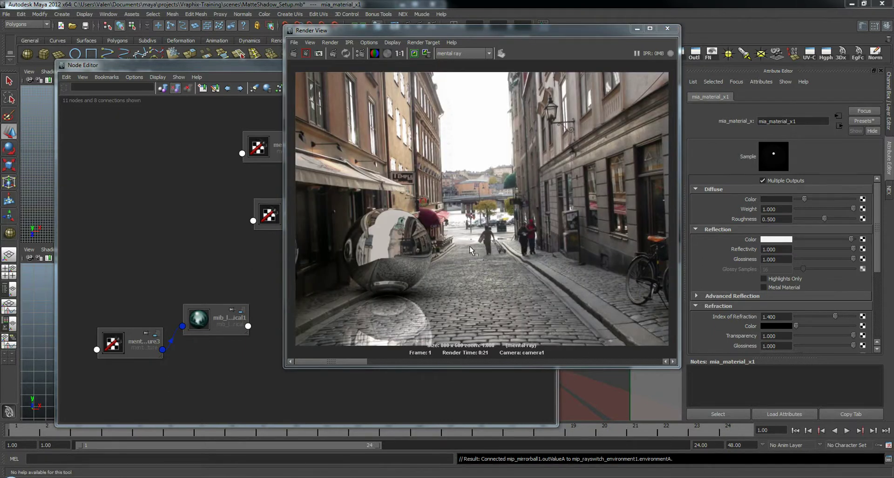
- Turn off Catch Reflections on mip_matteshadow1 and minimize the Node Editor
left_click_drag(530, 31, 261, 18)
left_click(456, 68)
middle_click_drag(475, 256, 340, 235, "alt")
left_click(418, 227)
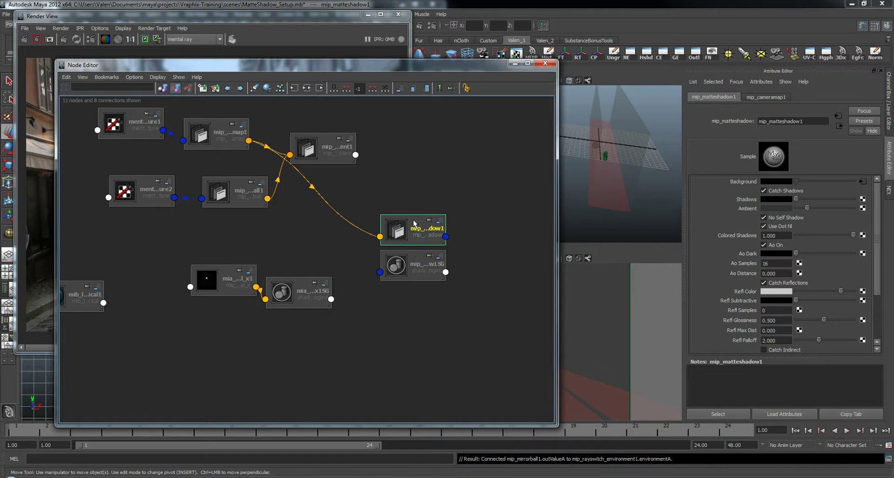
left_click(778, 284)
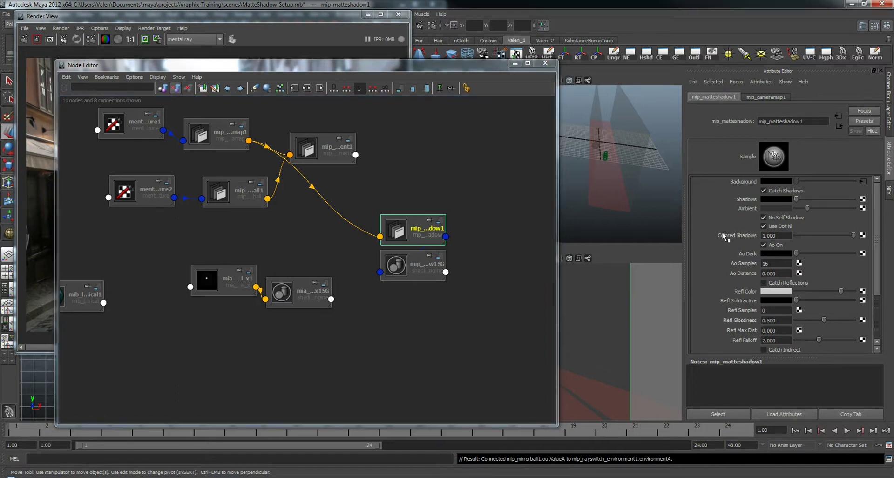
left_click_drag(459, 65, 593, 50)
left_click(648, 49)
left_click_drag(234, 26, 240, 48)
- Close Render View and duplicate the sphere into a smaller copy beside the original
left_click(403, 36)
left_click(469, 352)
left_click_drag(531, 178, 522, 303, "alt")
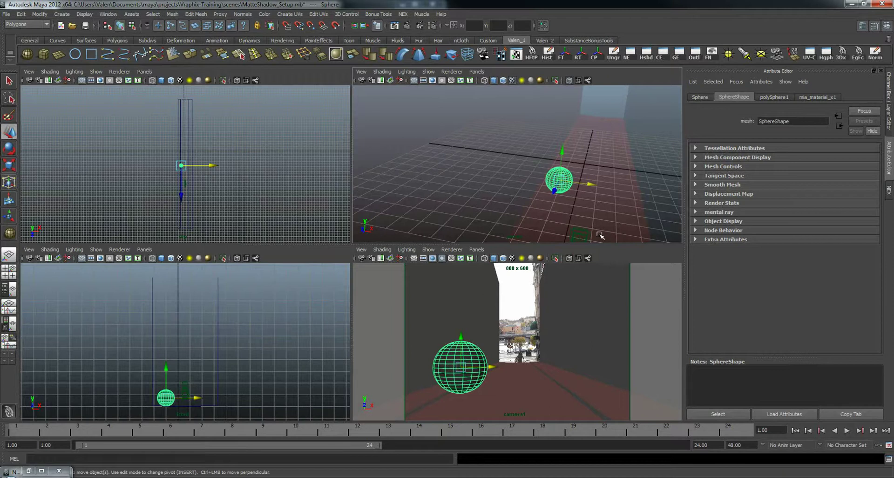
left_click(589, 180)
mouse_move(589, 181)
left_mouse_down()
mouse_move(636, 192)
mouse_move(588, 187)
left_mouse_up()
key("r")
key("w")
left_click_drag(219, 354, 275, 281, "alt")
right_click_drag(275, 281, 245, 346, "alt")
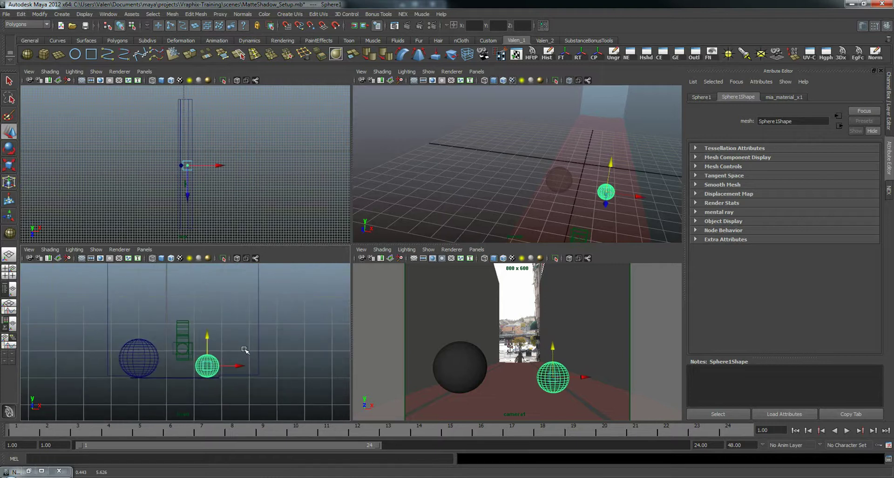
- Duplicate the small sphere, float it higher, and switch the camera view to X-Ray shading
key("ctrl+d")
left_click_drag(212, 365, 126, 293)
right_click_drag(205, 279, 224, 288, "alt")
left_click(224, 288)
left_click_drag(225, 290, 226, 290)
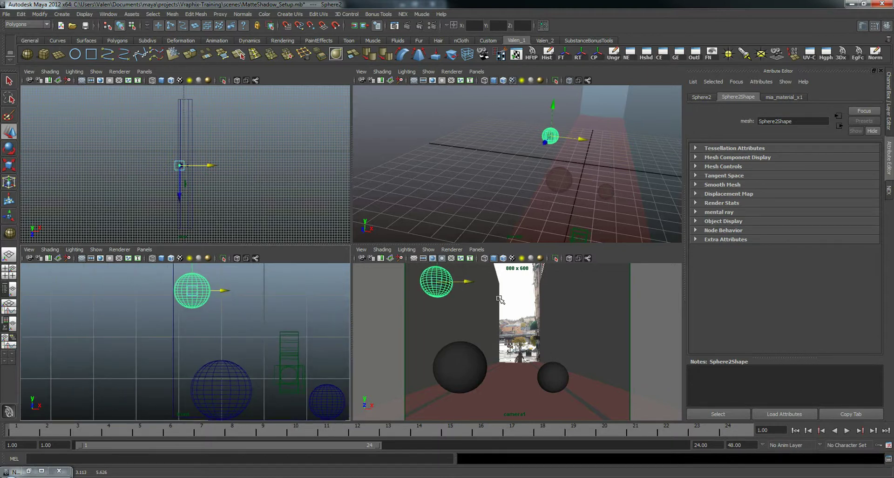
left_click(382, 249)
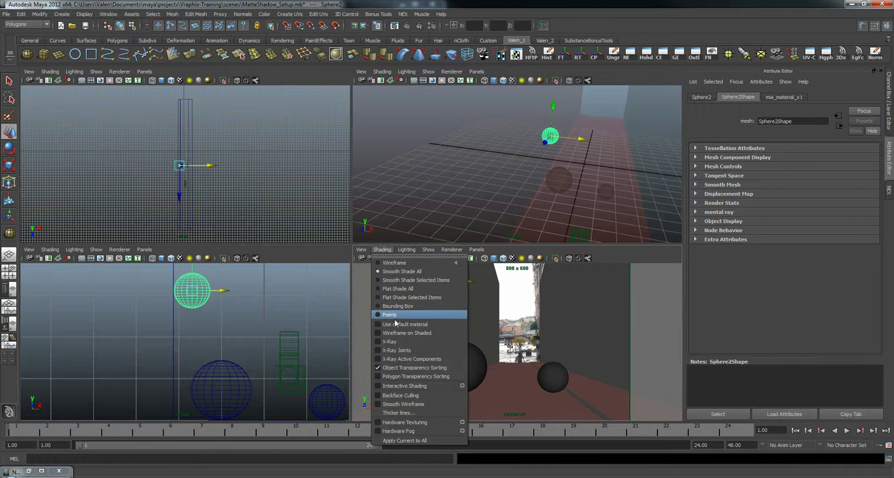
left_click(392, 342)
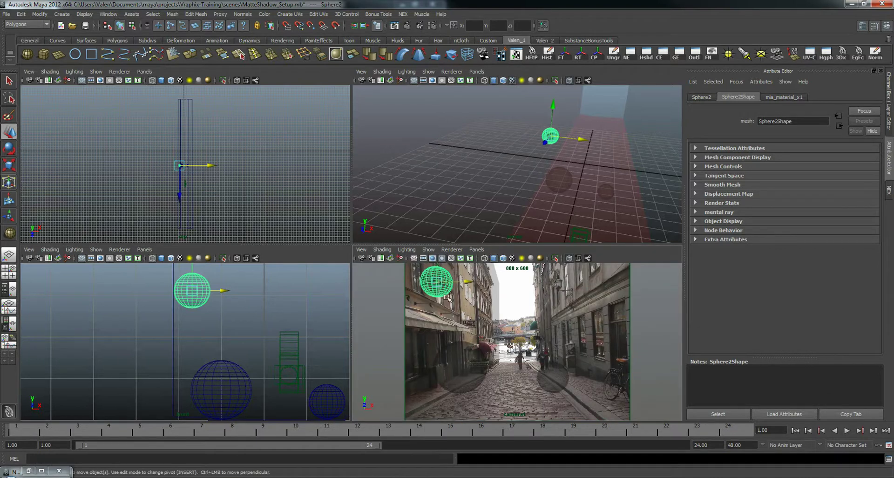
left_click_drag(439, 269, 438, 268)
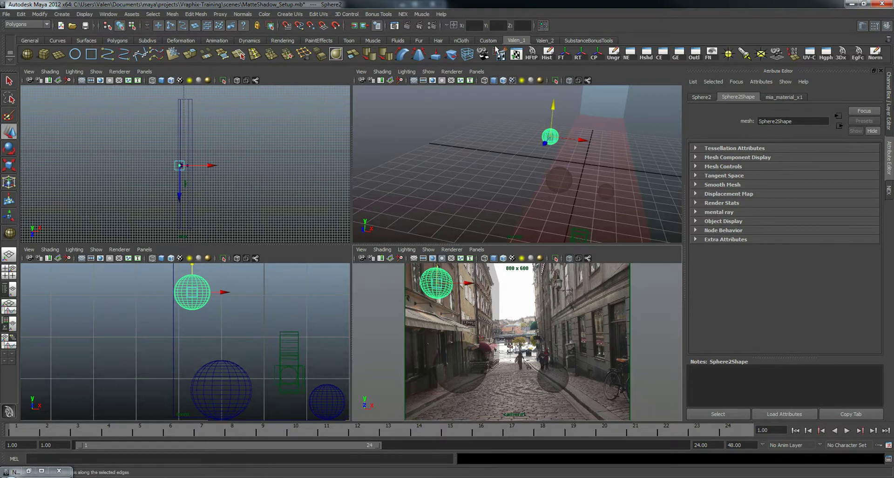
- Render the current frame in mental ray showing the three chrome spheres on the street
left_click(394, 26)
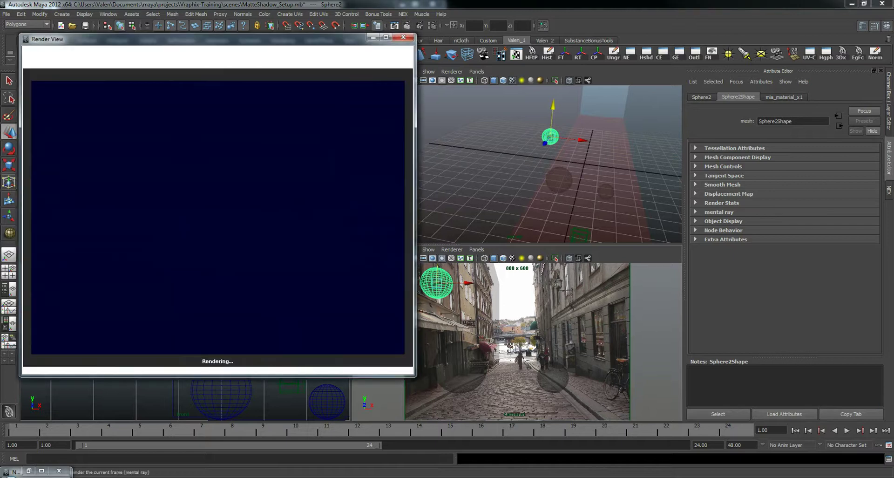